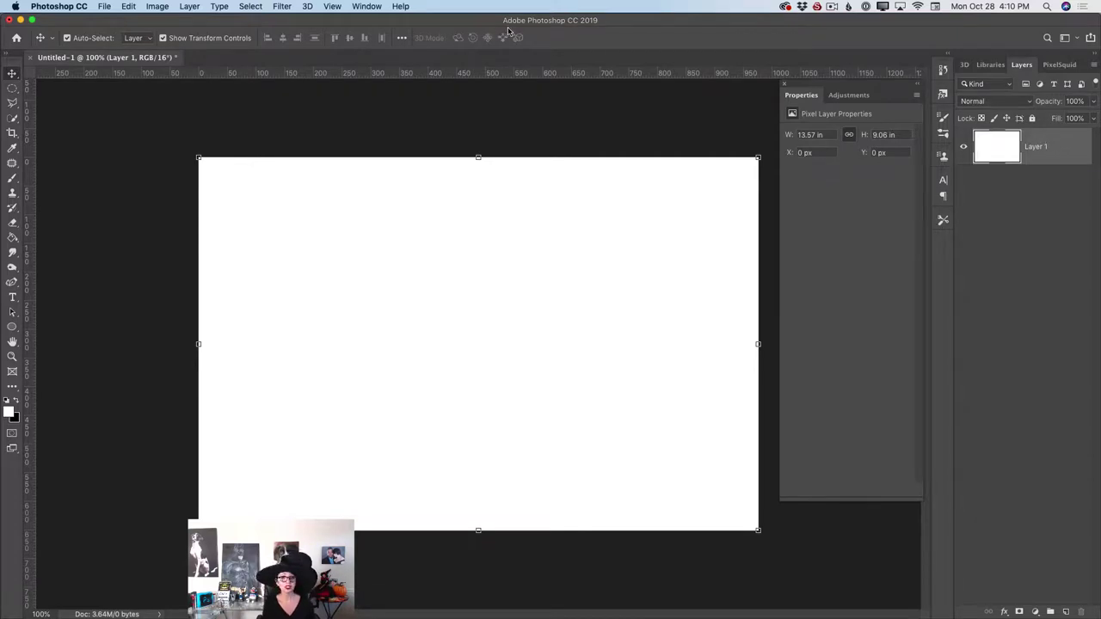
# Switch to the 3D workspace and add a new blank layer above the white Layer 1
pyautogui.click(368, 7)
pyautogui.moveTo(377, 31)
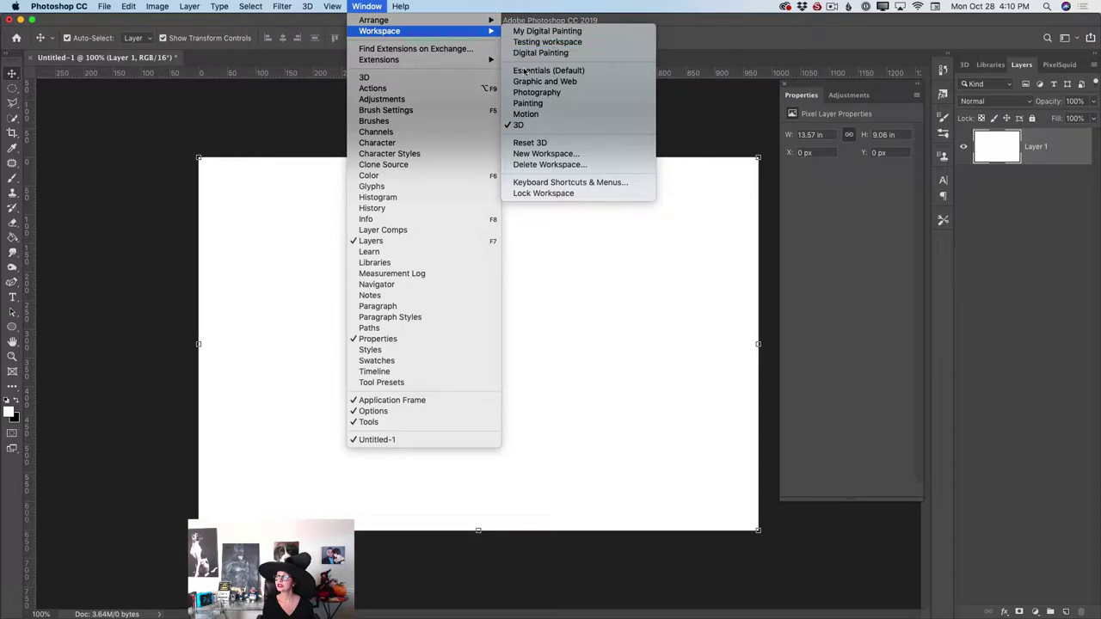
pyautogui.click(549, 128)
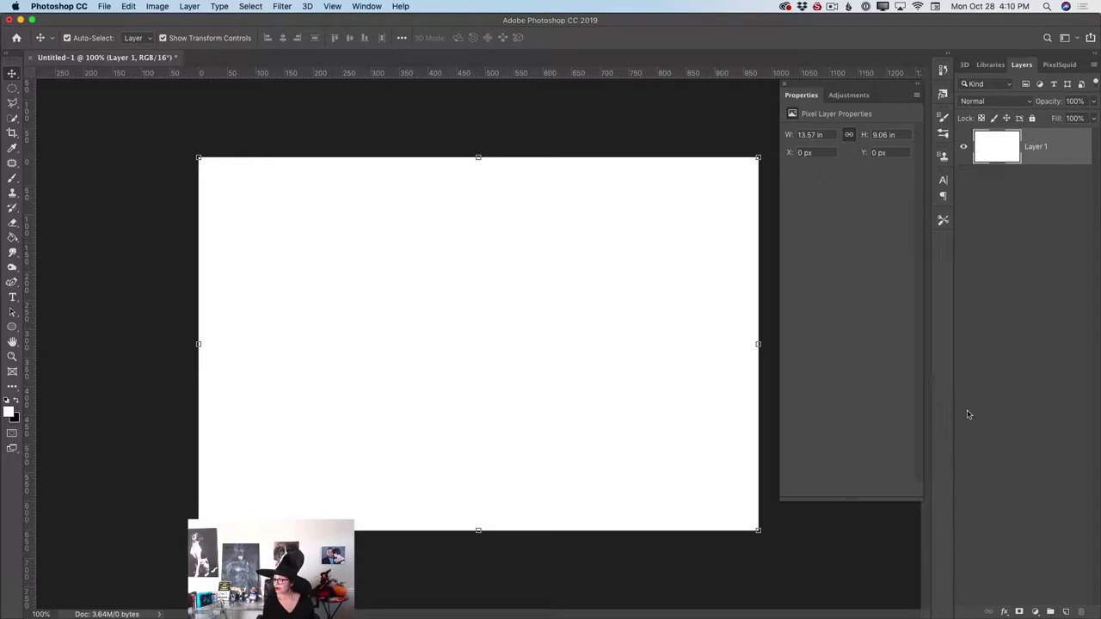
pyautogui.click(1066, 611)
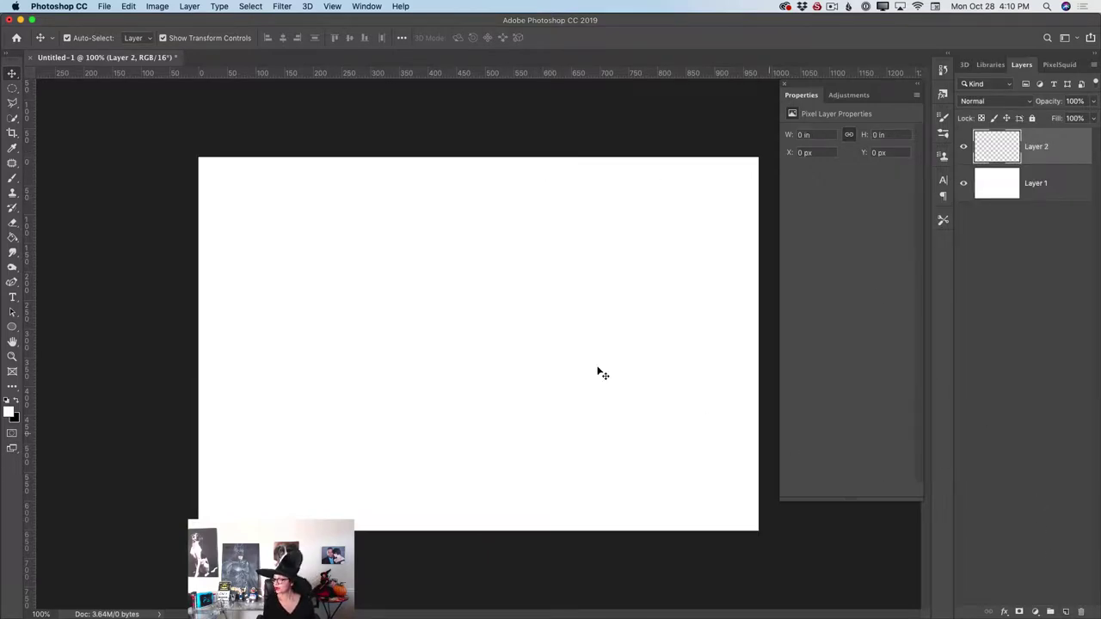
# Draw a closed half-pot profile with the Curvature Pen in Path mode, with a small rim, rounded side, flat base and straight inner edge
pyautogui.click(13, 281)
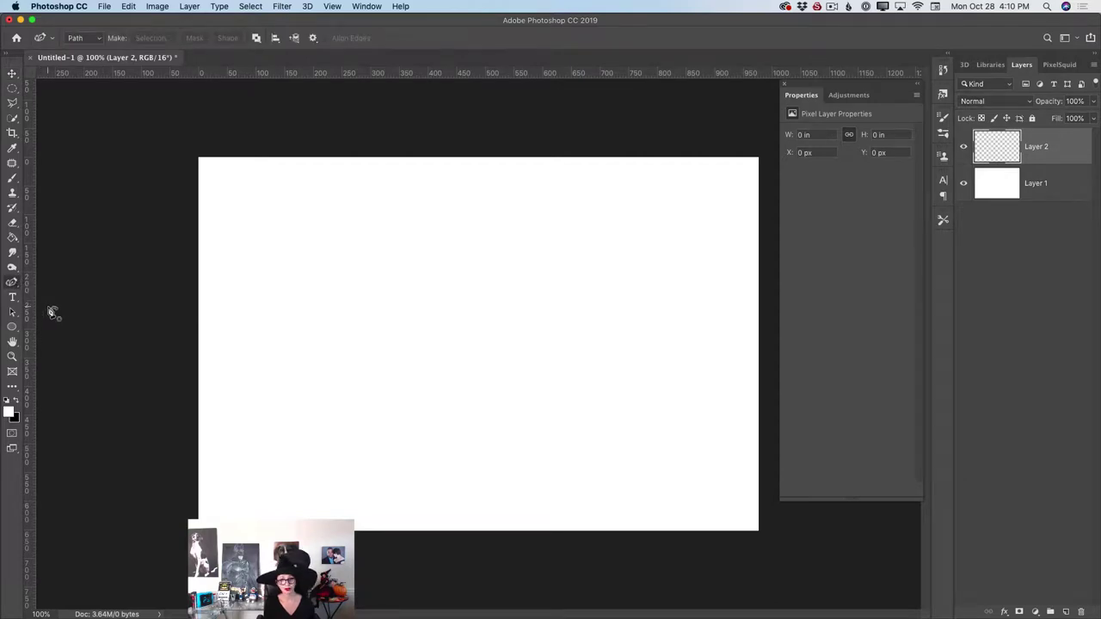
pyautogui.click(96, 42)
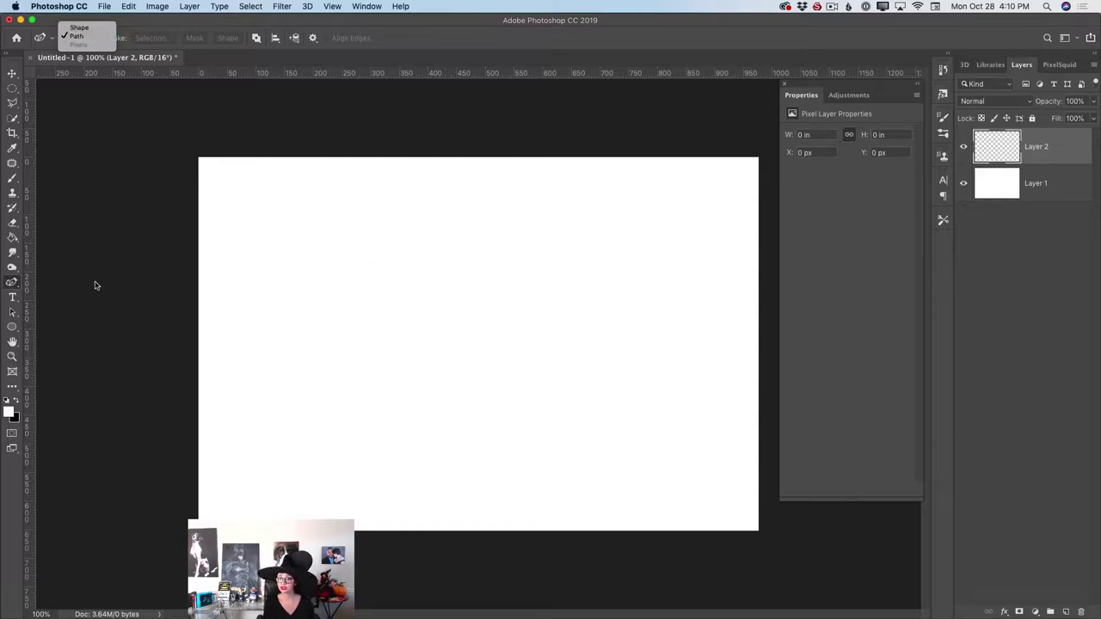
pyautogui.click(196, 278)
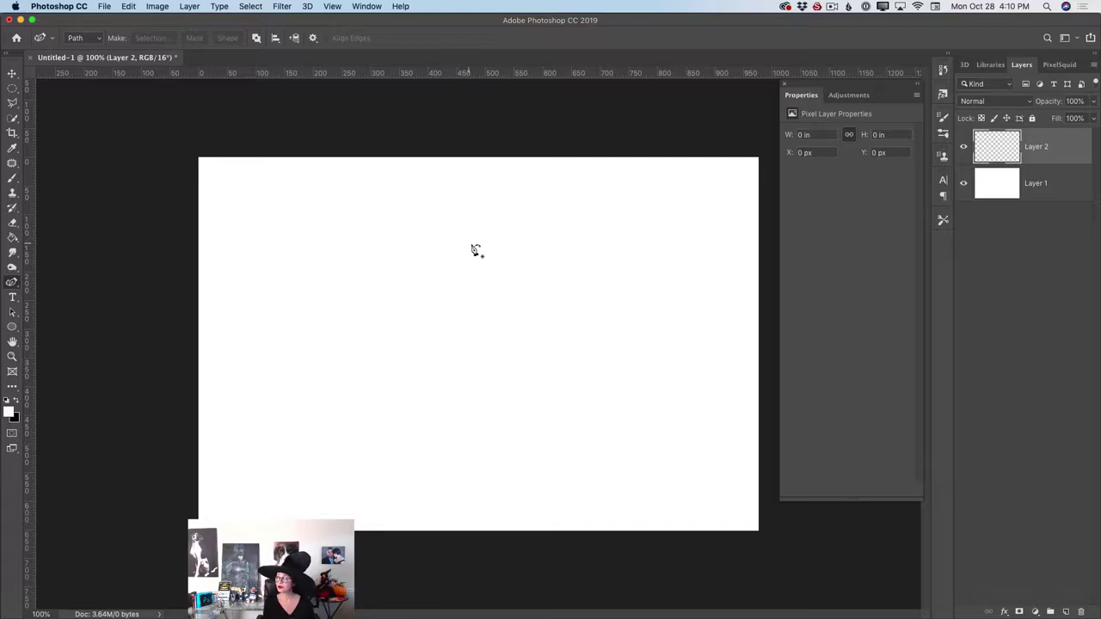
pyautogui.click(471, 255)
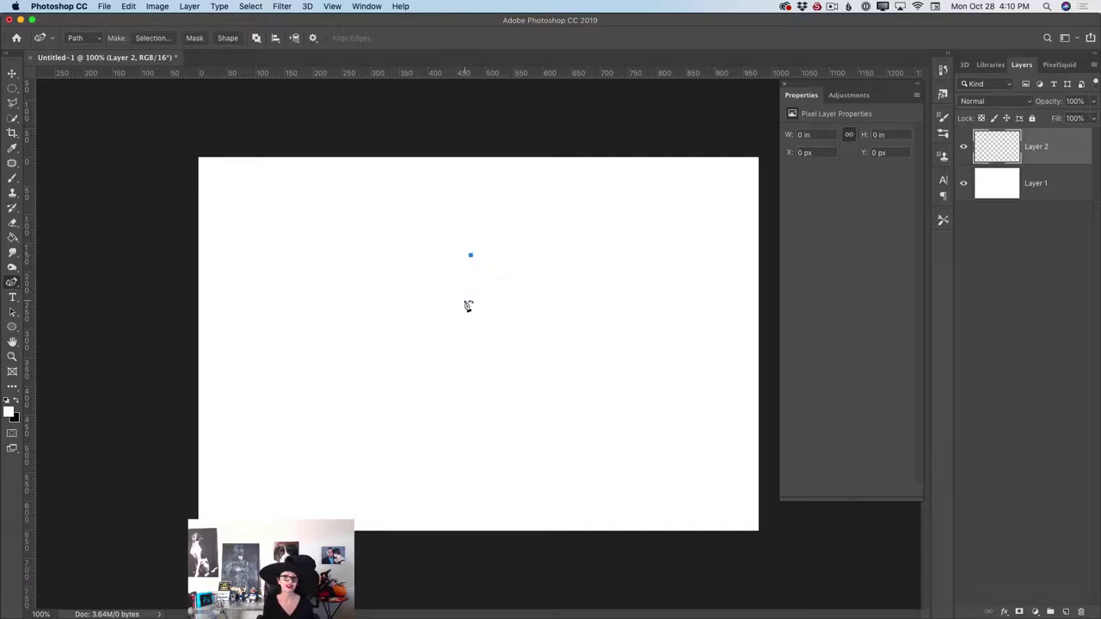
pyautogui.click(433, 252)
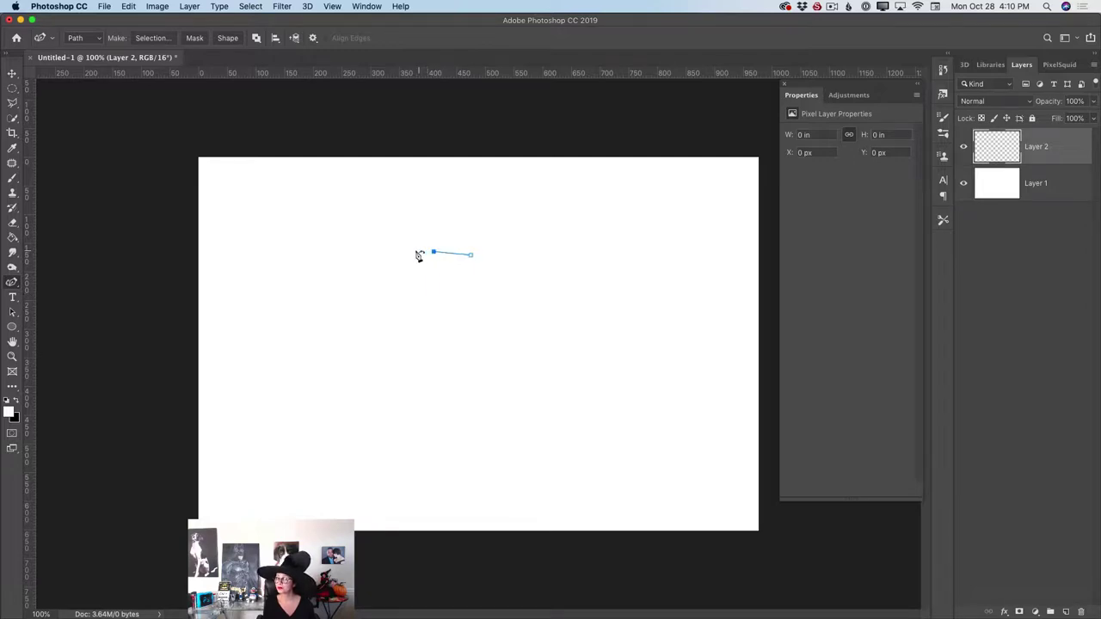
pyautogui.click(414, 248)
pyautogui.moveTo(411, 257); pyautogui.dragTo(414, 258)
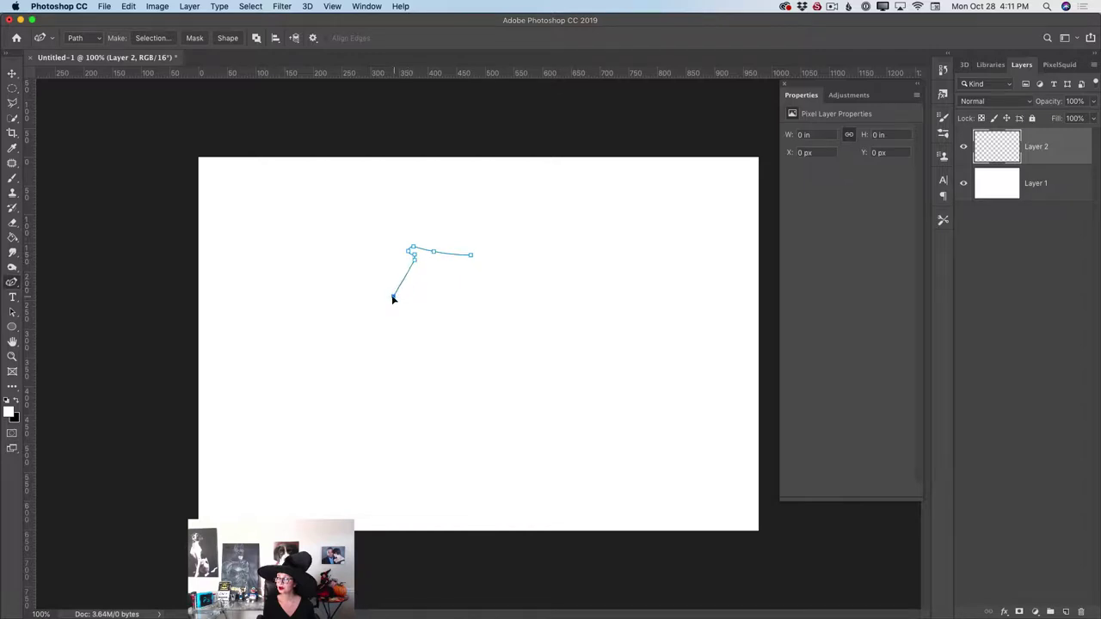
pyautogui.click(392, 290)
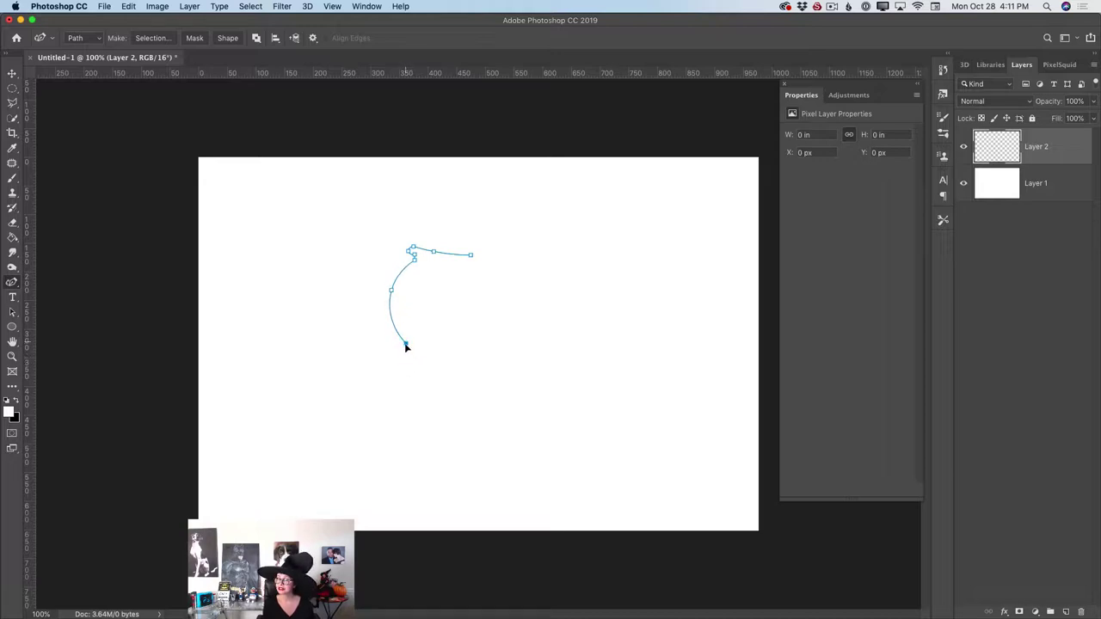
pyautogui.click(408, 347)
pyautogui.click(465, 352)
pyautogui.click(470, 257)
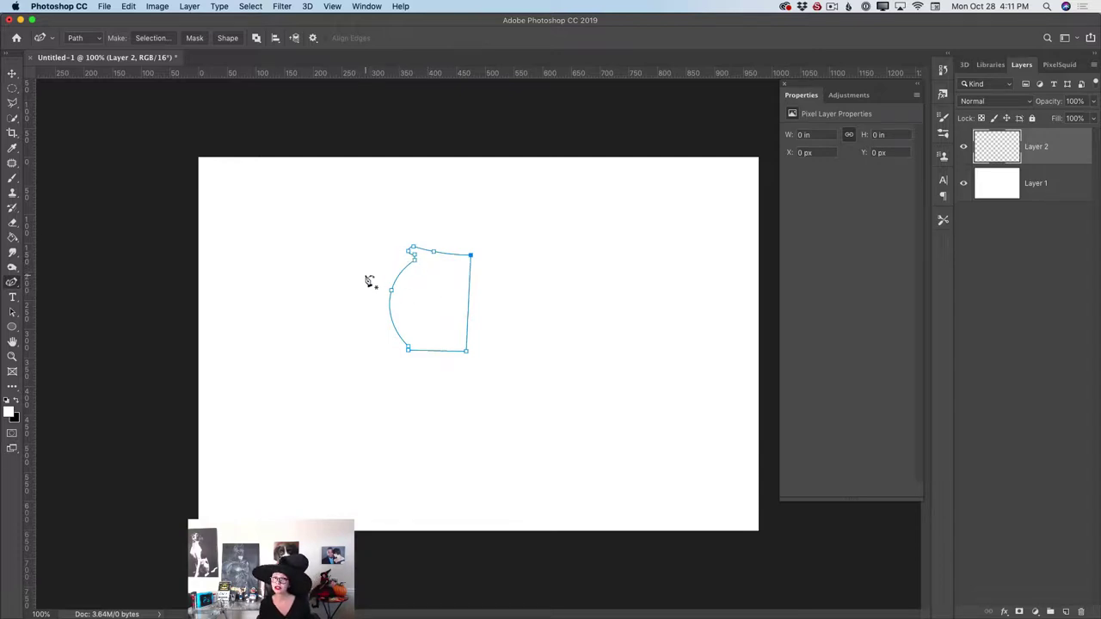
# Fine-tune the pot profile by adjusting the rim's anchor point and slightly raising the upper corner of the straight edge
pyautogui.click(412, 247)
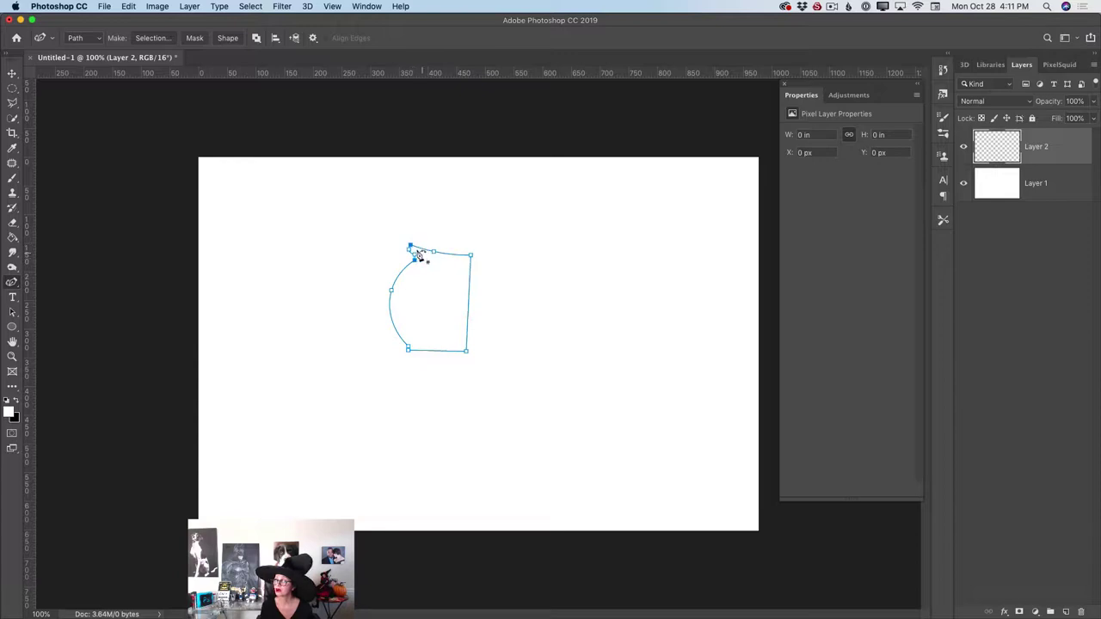
pyautogui.moveTo(411, 247); pyautogui.dragTo(415, 248)
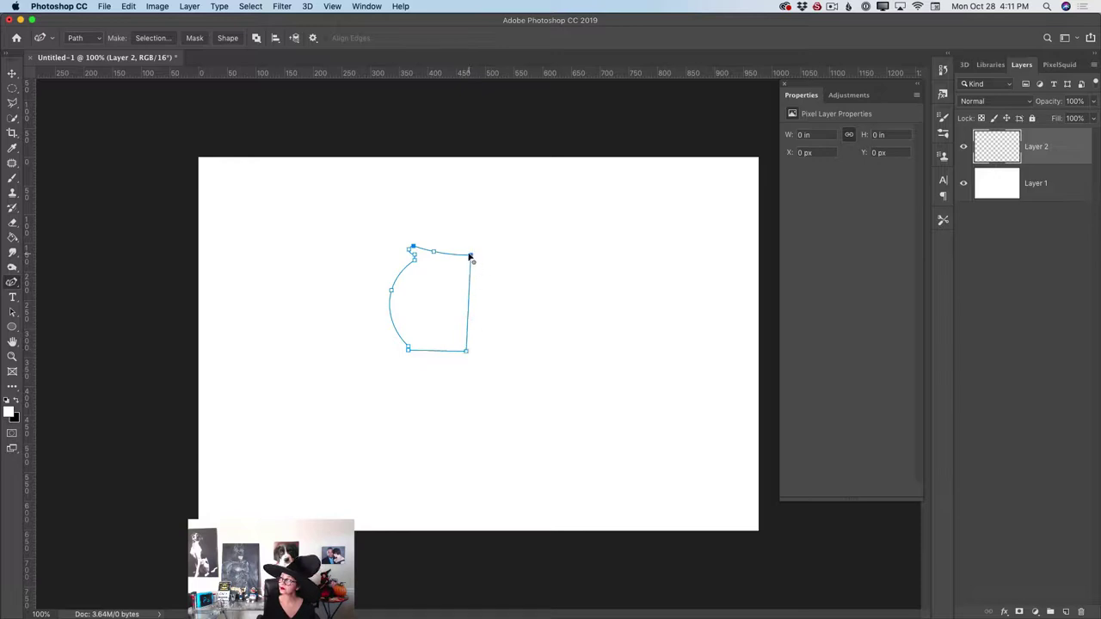
pyautogui.moveTo(471, 257); pyautogui.dragTo(470, 254)
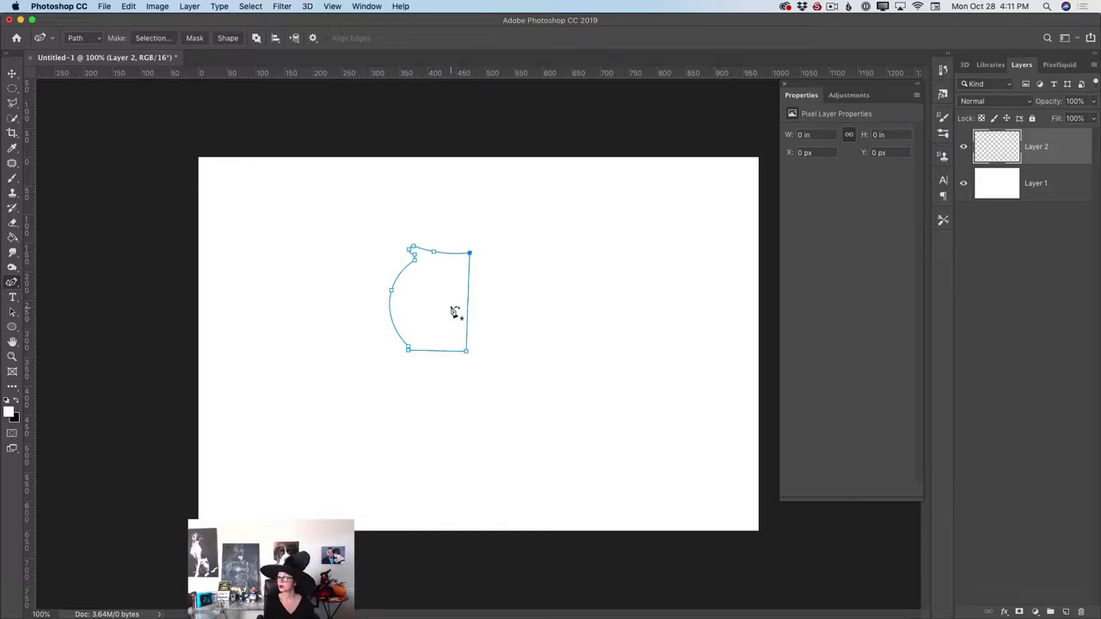
# Create a 3D Extrusion from the pot profile using Work Path as the source
pyautogui.click(965, 65)
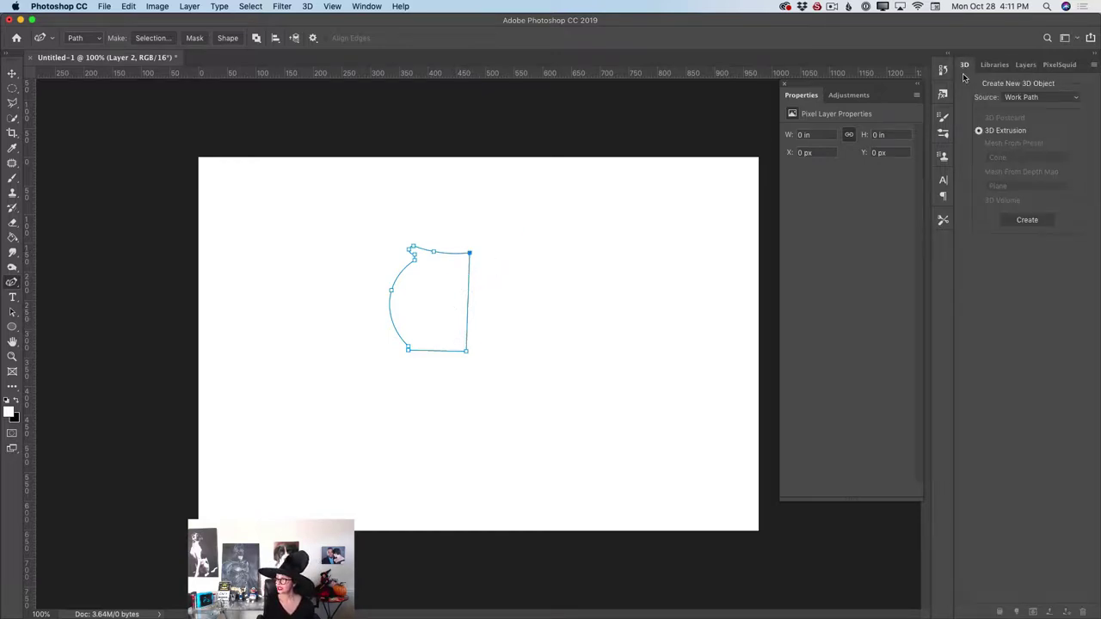
pyautogui.click(1023, 100)
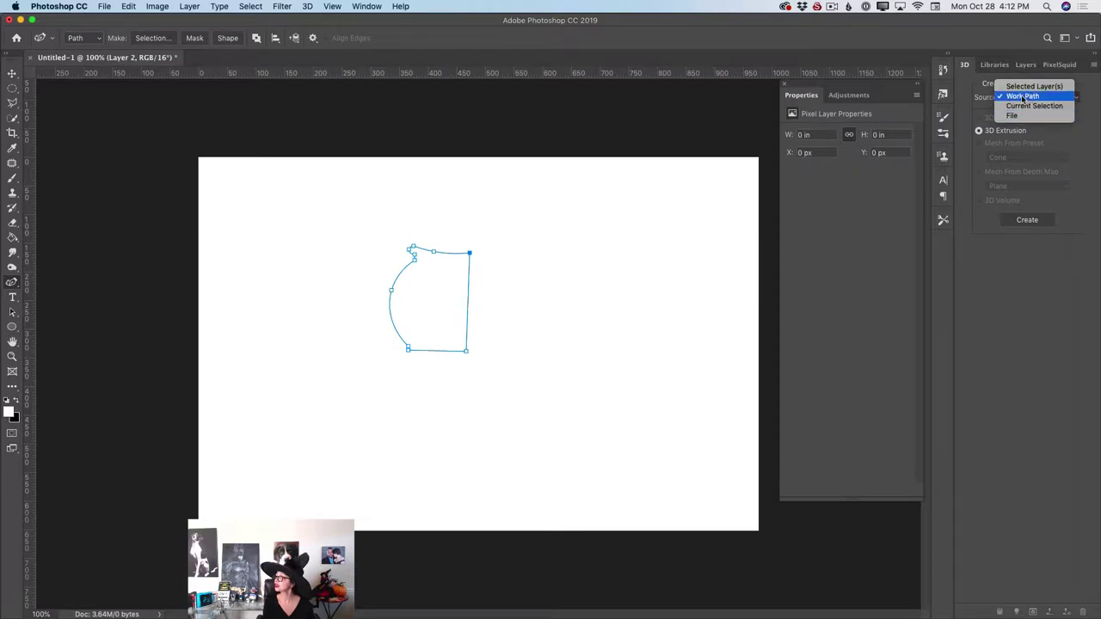
pyautogui.click(1025, 96)
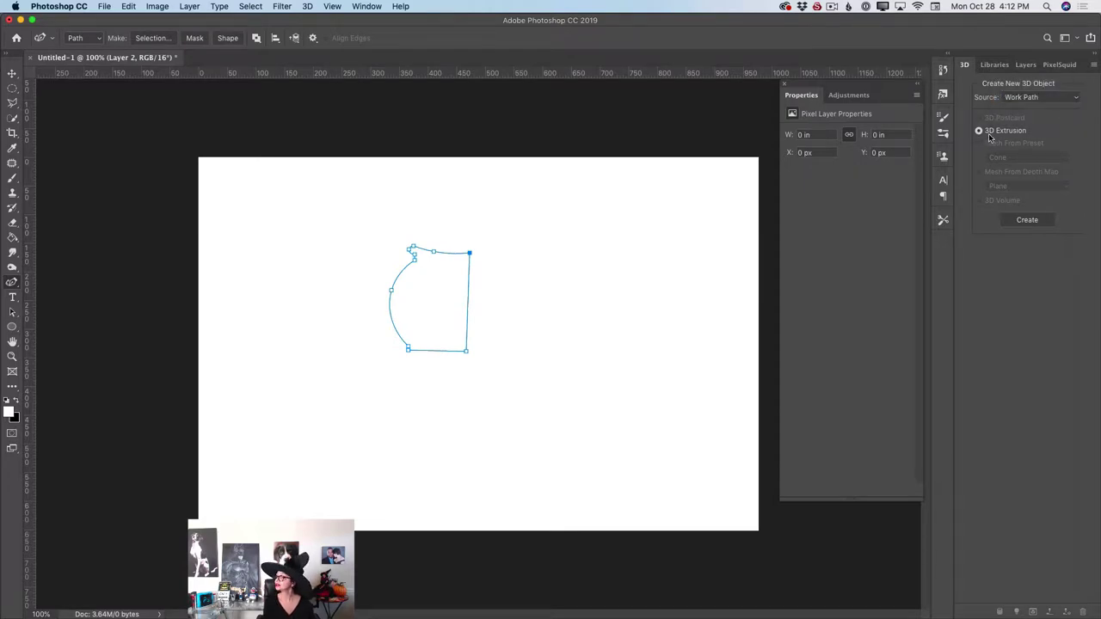
pyautogui.click(1031, 221)
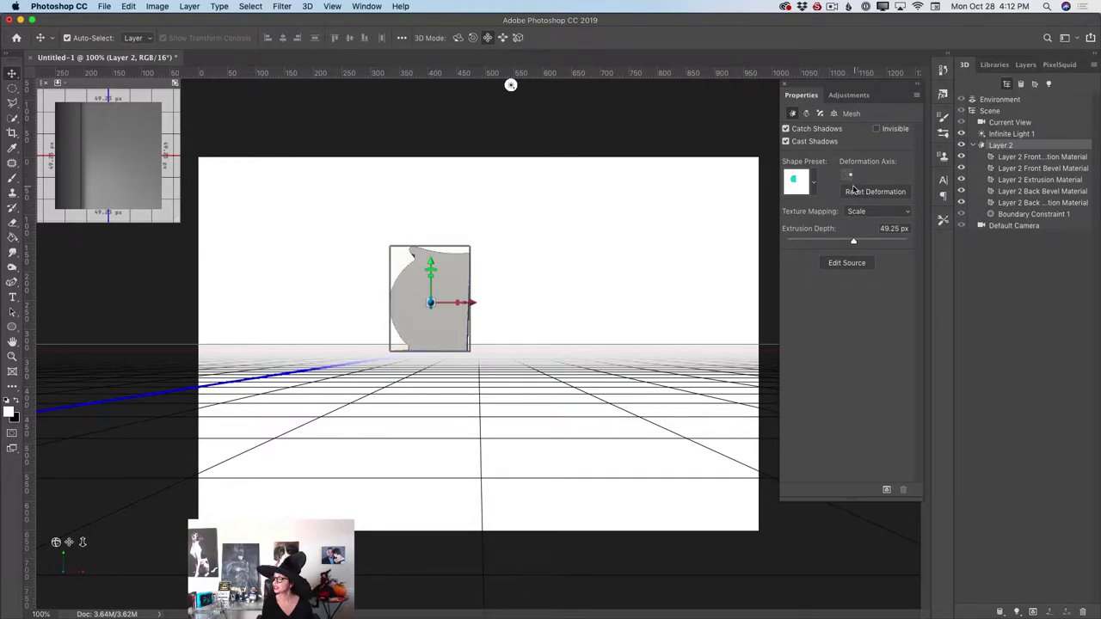
# Bend the extruded profile into a full pot by setting the Deform Horizontal Angle (X) to 360°
pyautogui.click(805, 114)
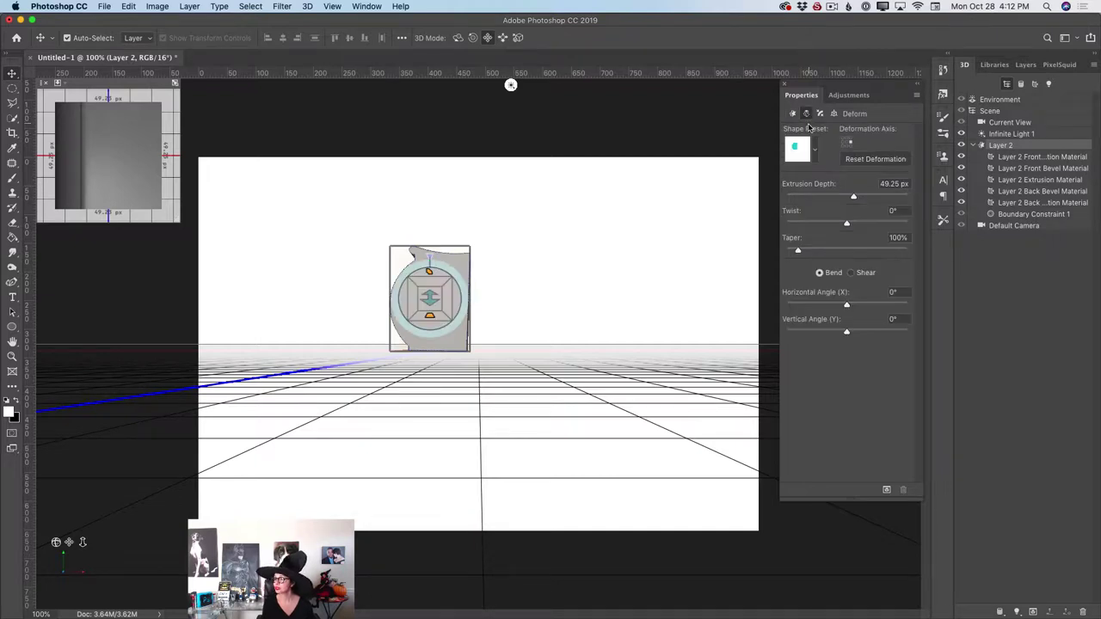
pyautogui.click(895, 293)
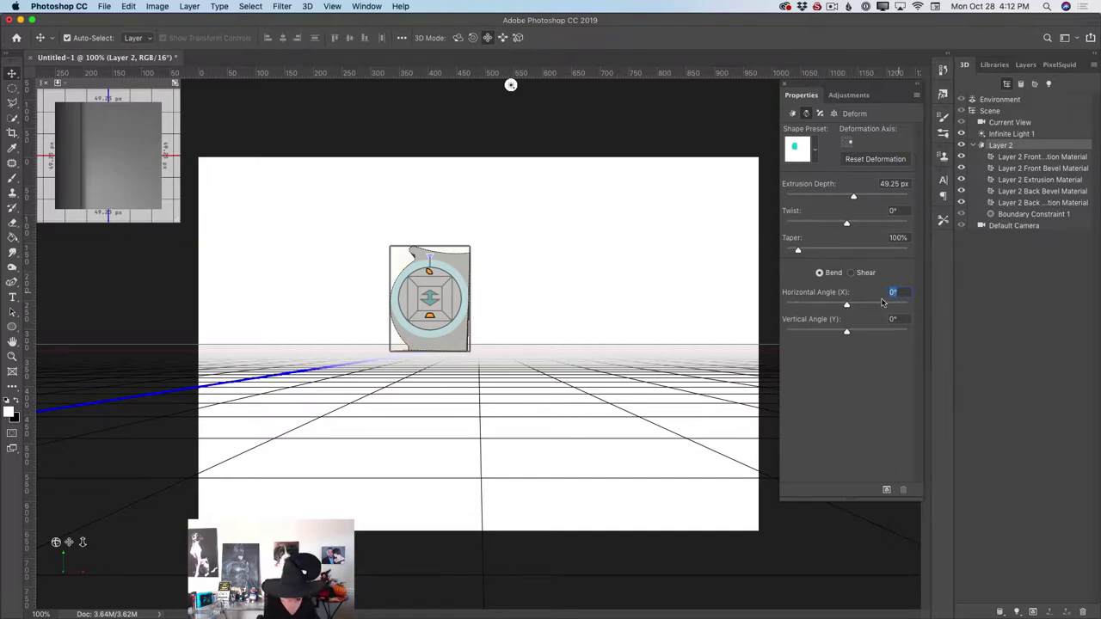
pyautogui.write('360')
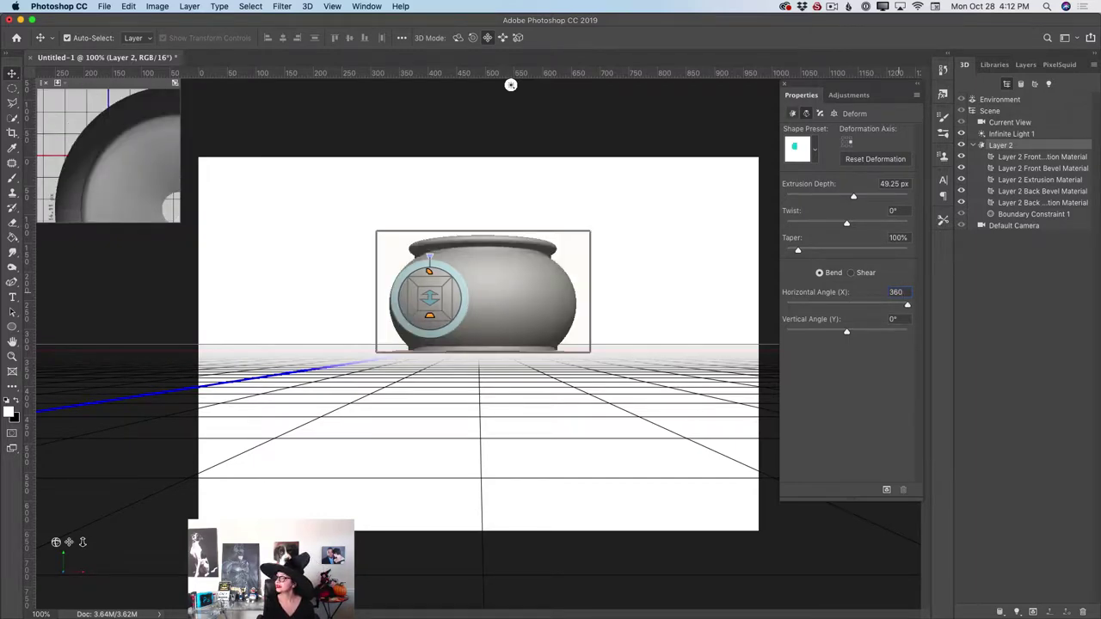
pyautogui.press('Return')
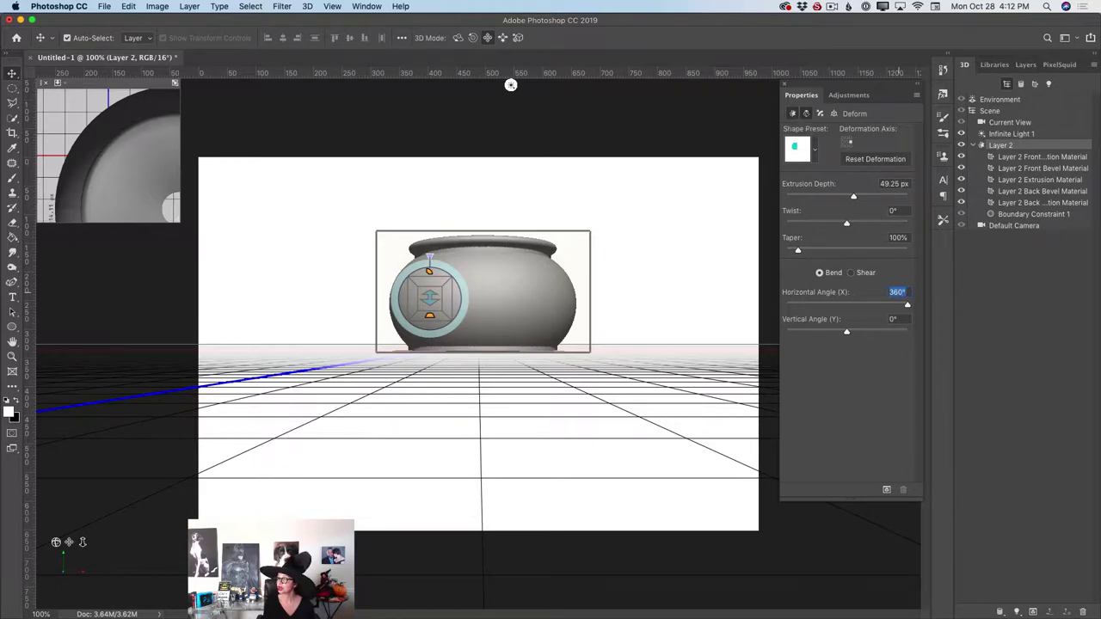
# Set the pot mesh's Extrusion Depth to 0 px
pyautogui.click(511, 84)
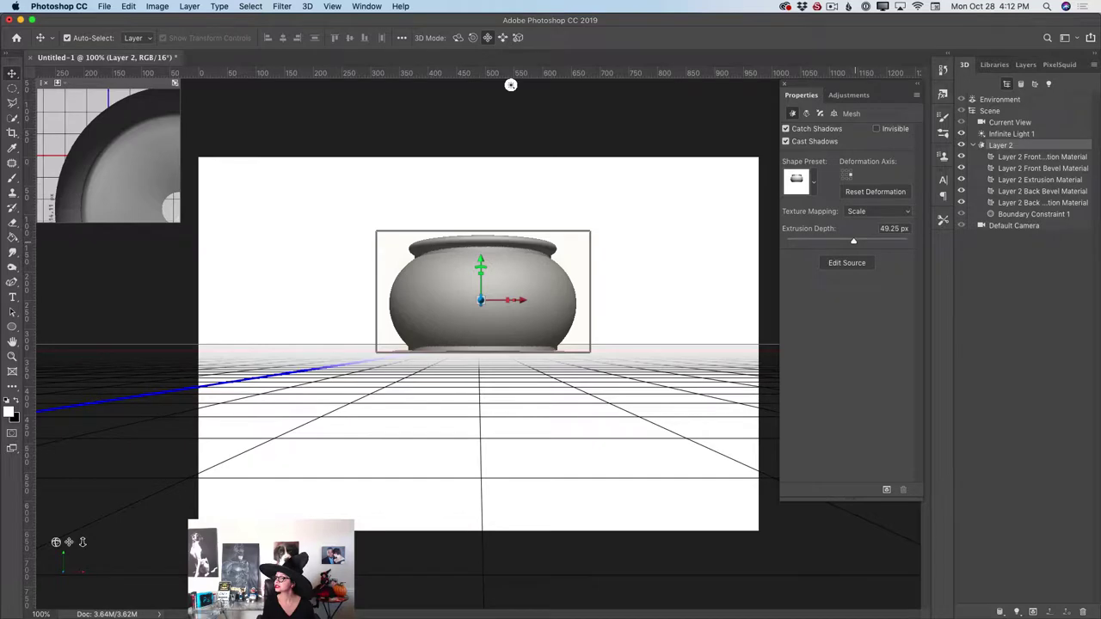
pyautogui.write('0')
pyautogui.press('Return')
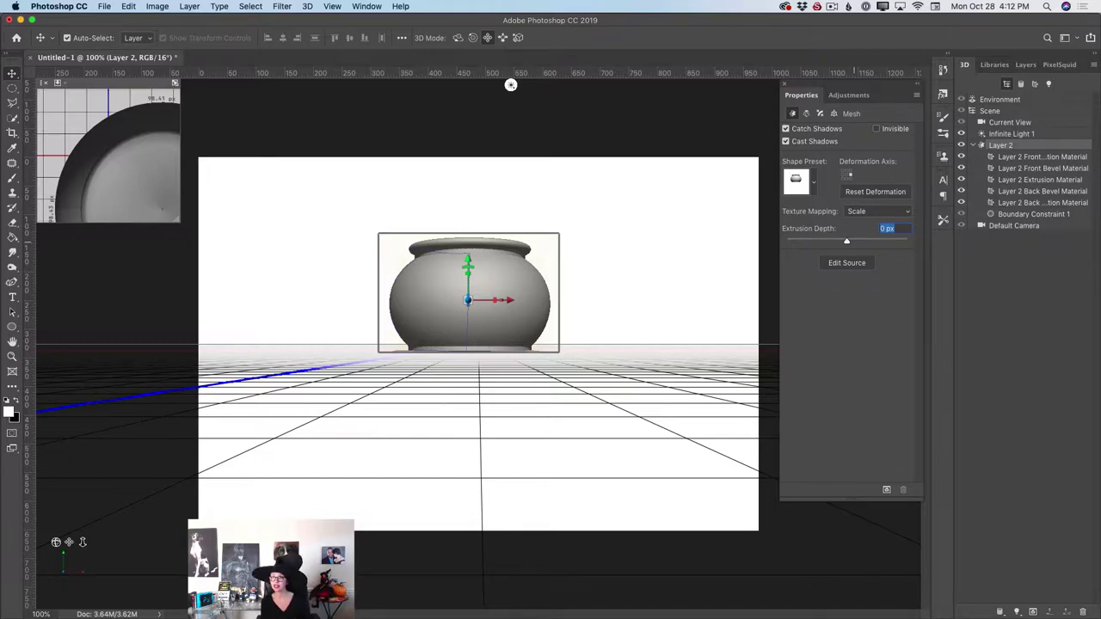
# Export the 3D pot layer in Wavefront|OBJ format and save it to the Desktop as pot.obj
pyautogui.click(307, 6)
pyautogui.click(307, 6)
pyautogui.click(307, 6)
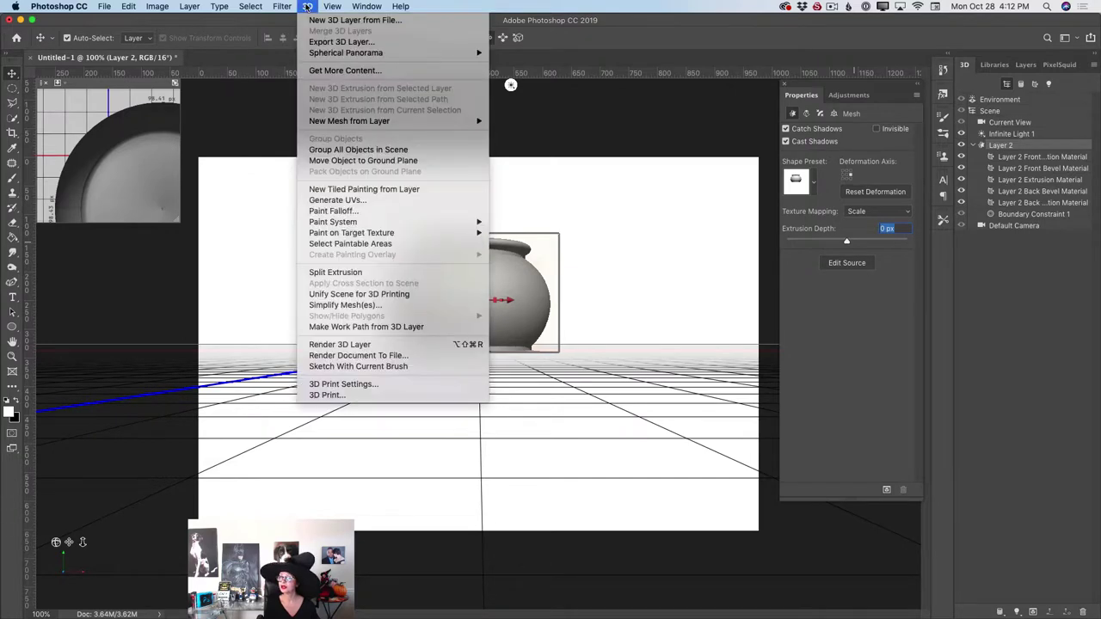
pyautogui.click(340, 42)
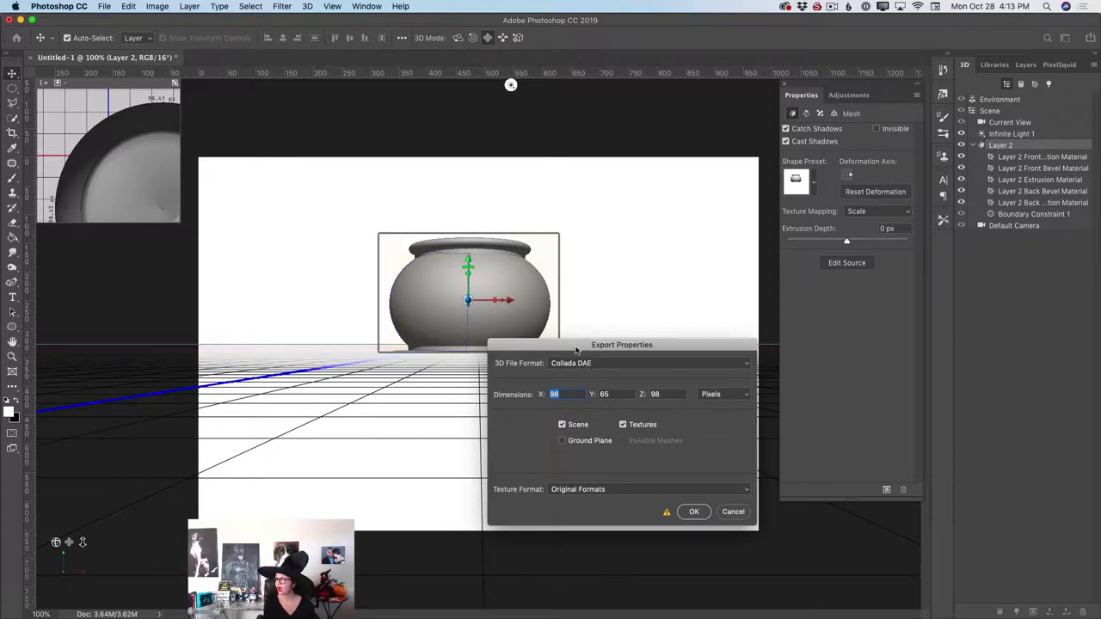
pyautogui.moveTo(576, 349); pyautogui.dragTo(499, 259)
pyautogui.click(521, 273)
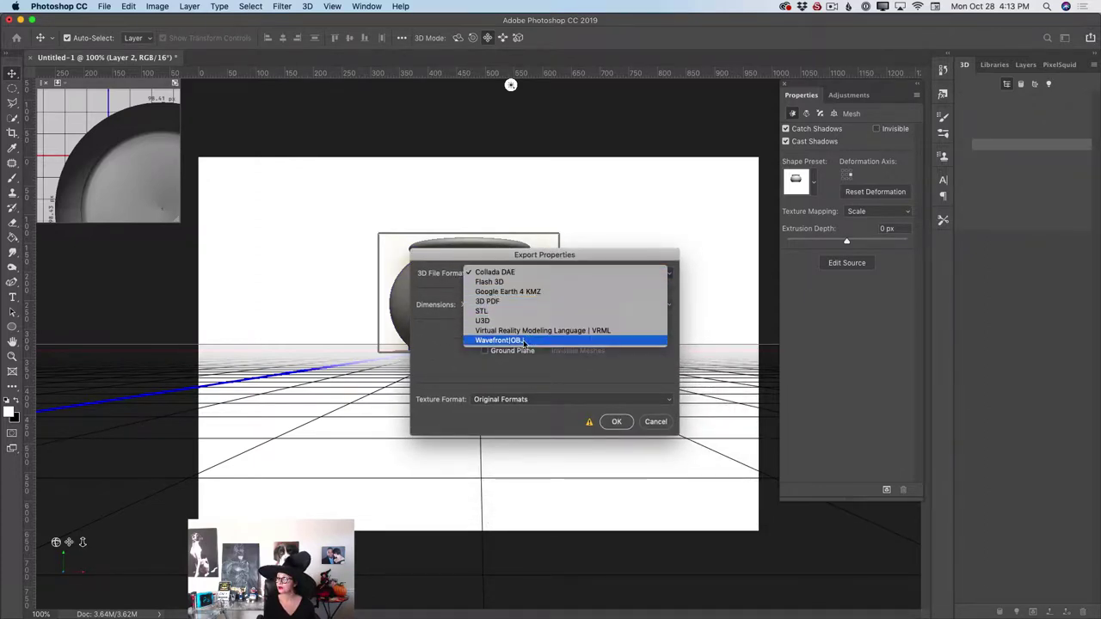
pyautogui.click(501, 342)
pyautogui.click(617, 423)
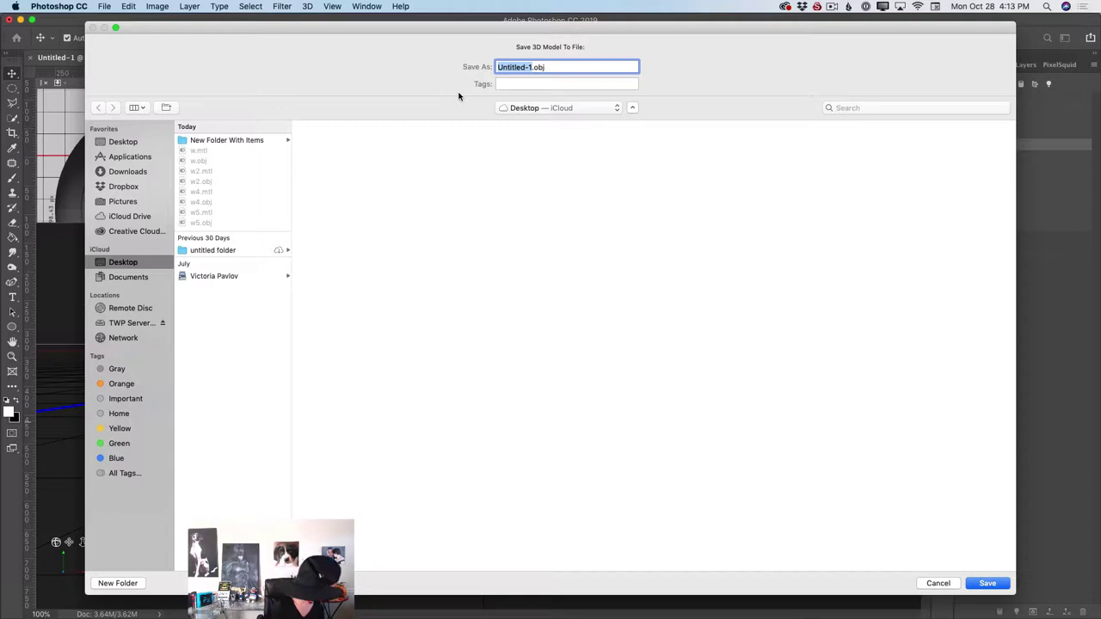
pyautogui.write('pot')
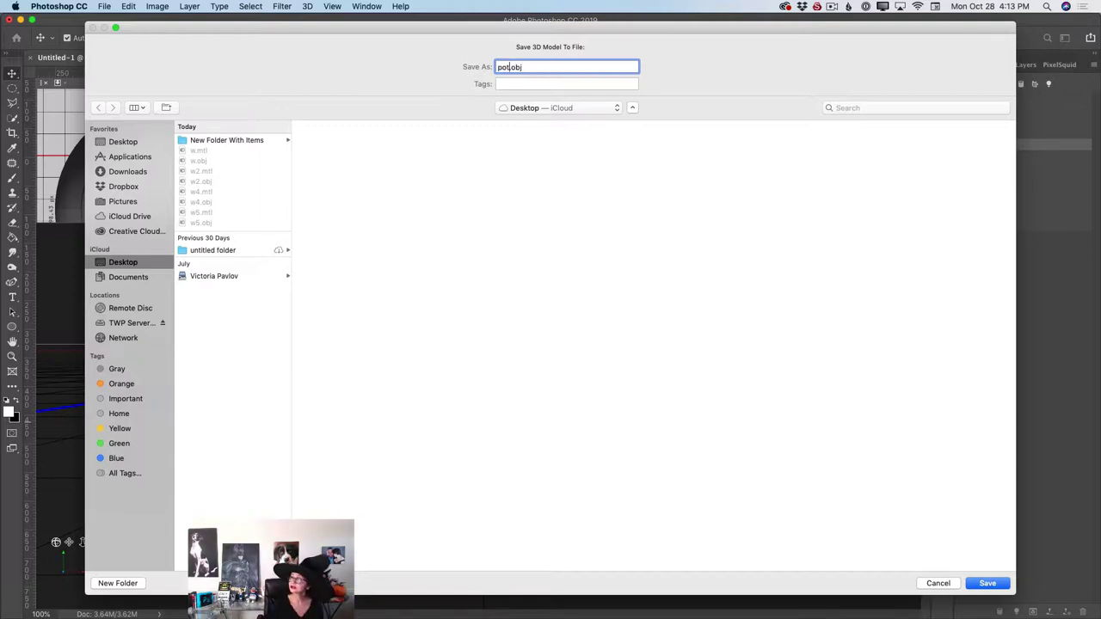
pyautogui.click(986, 584)
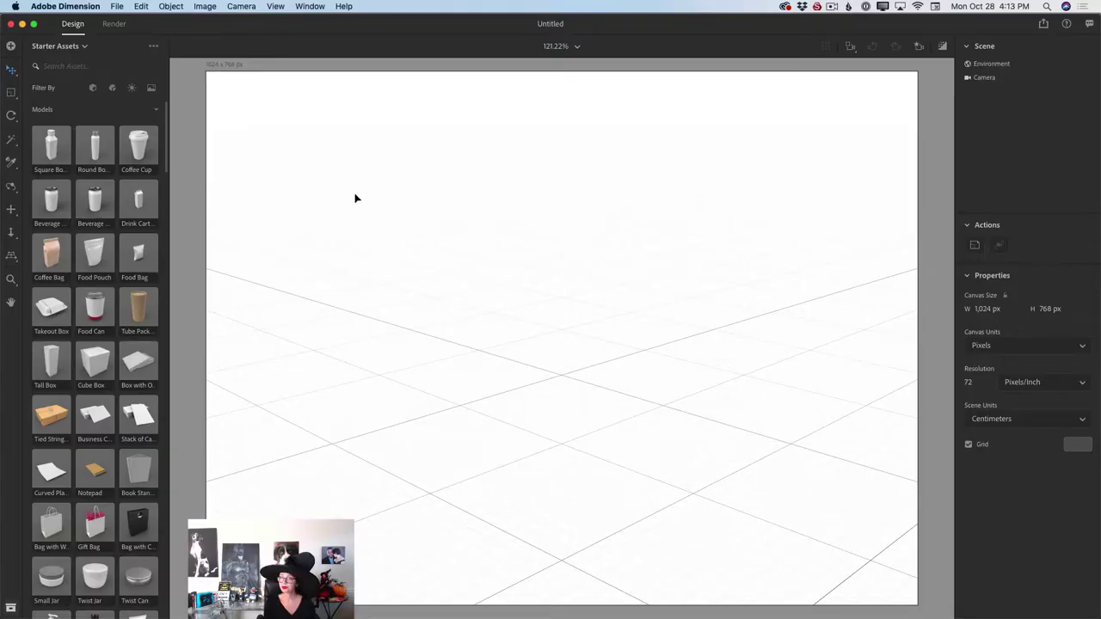
# Switch to Adobe Dimension and import the pot.obj model from the Desktop into the empty scene
pyautogui.click(117, 7)
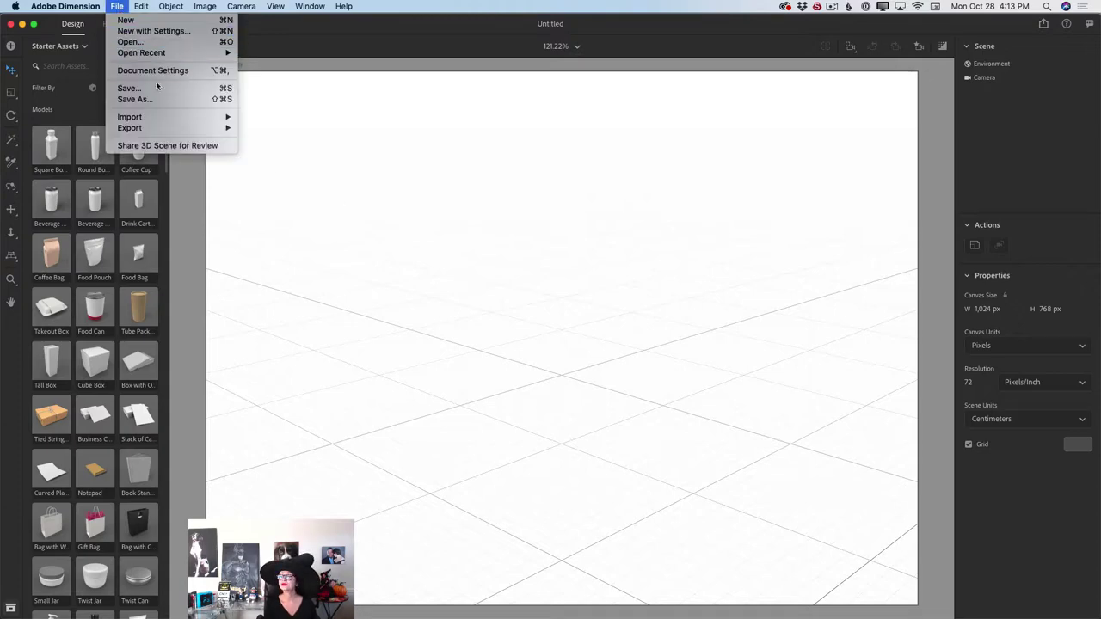
pyautogui.moveTo(189, 117)
pyautogui.click(275, 118)
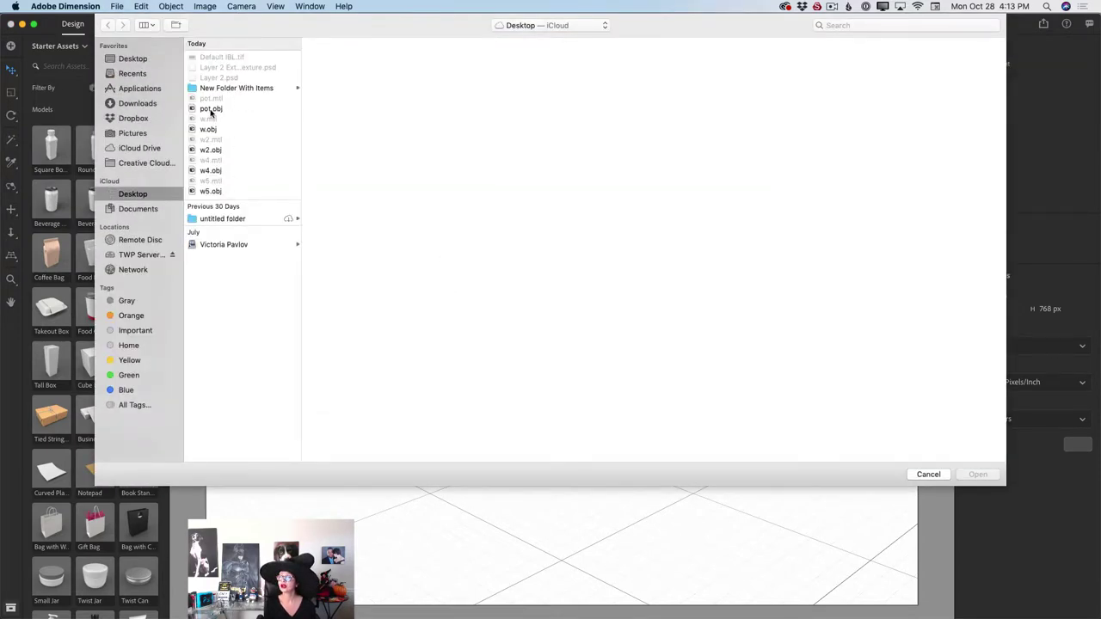
pyautogui.click(211, 108)
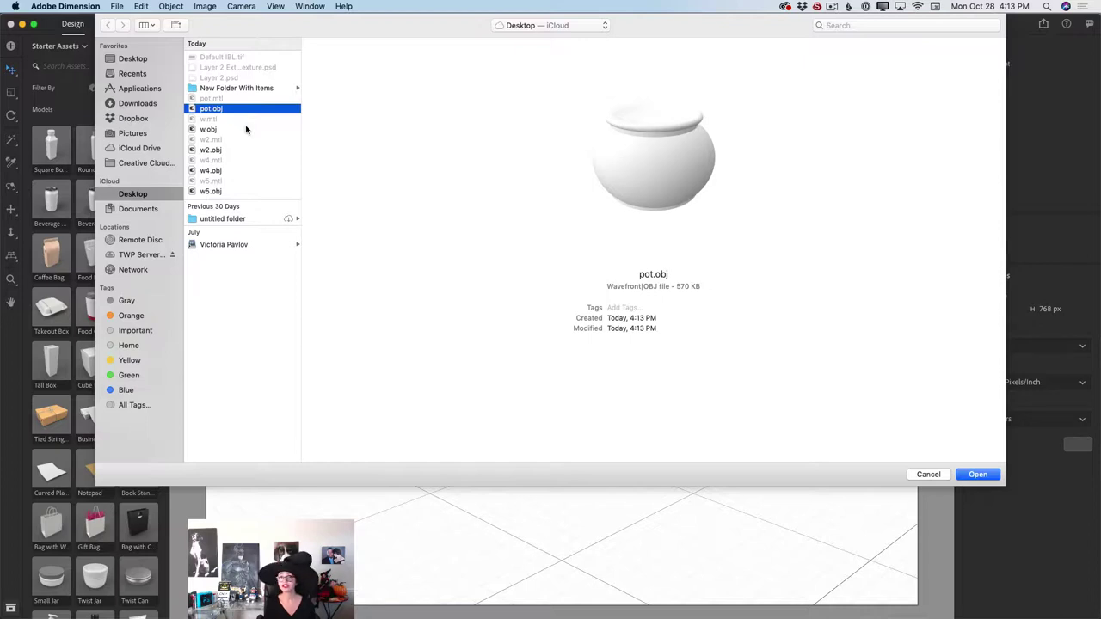
pyautogui.click(969, 476)
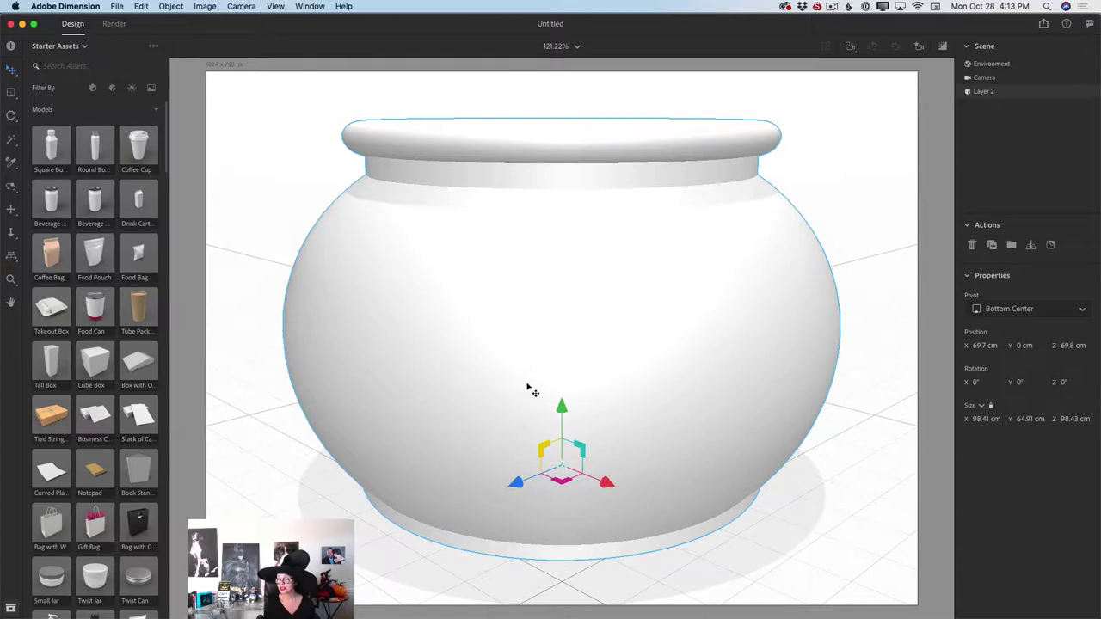
# Adjust the camera's horizon line and dolly the camera back so the whole pot fits with more space around it
pyautogui.click(12, 257)
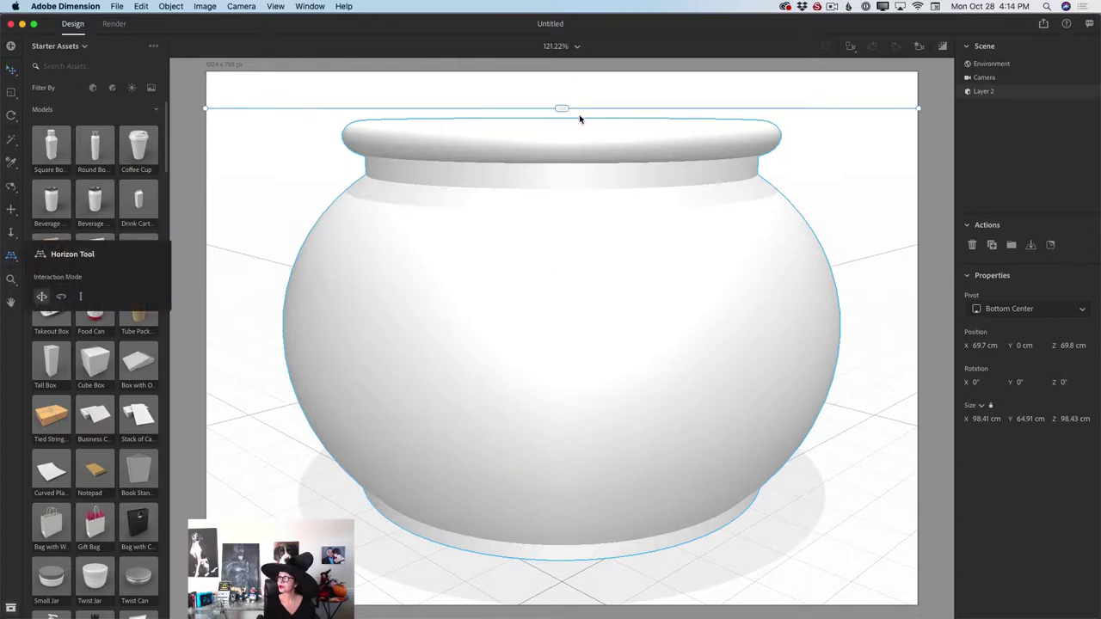
pyautogui.moveTo(560, 109); pyautogui.dragTo(560, 226)
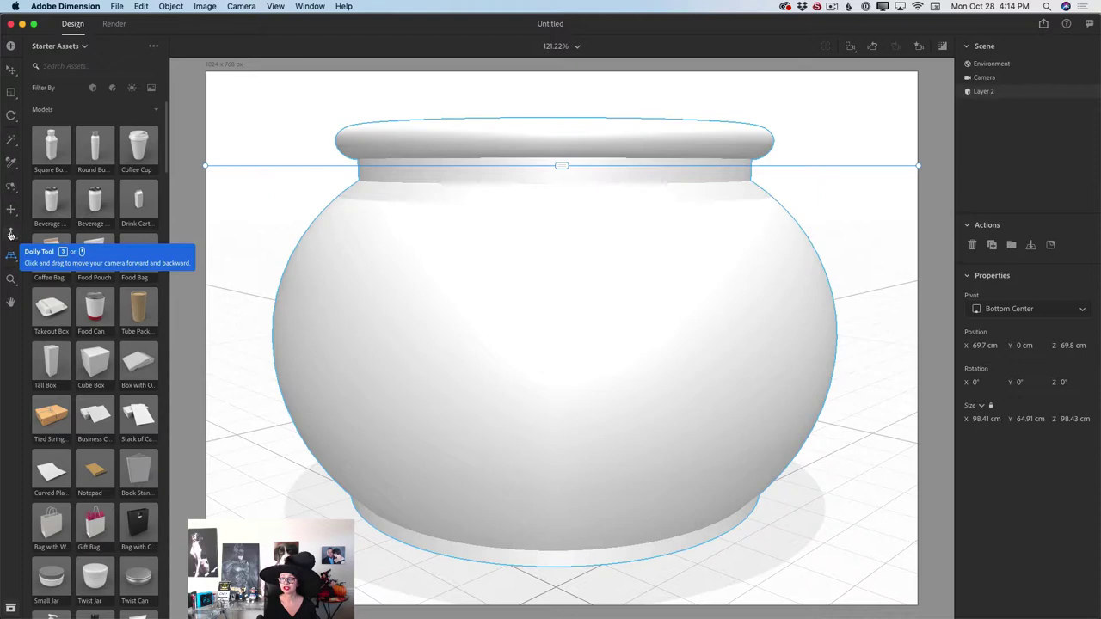
pyautogui.click(10, 234)
pyautogui.moveTo(559, 466); pyautogui.dragTo(602, 520)
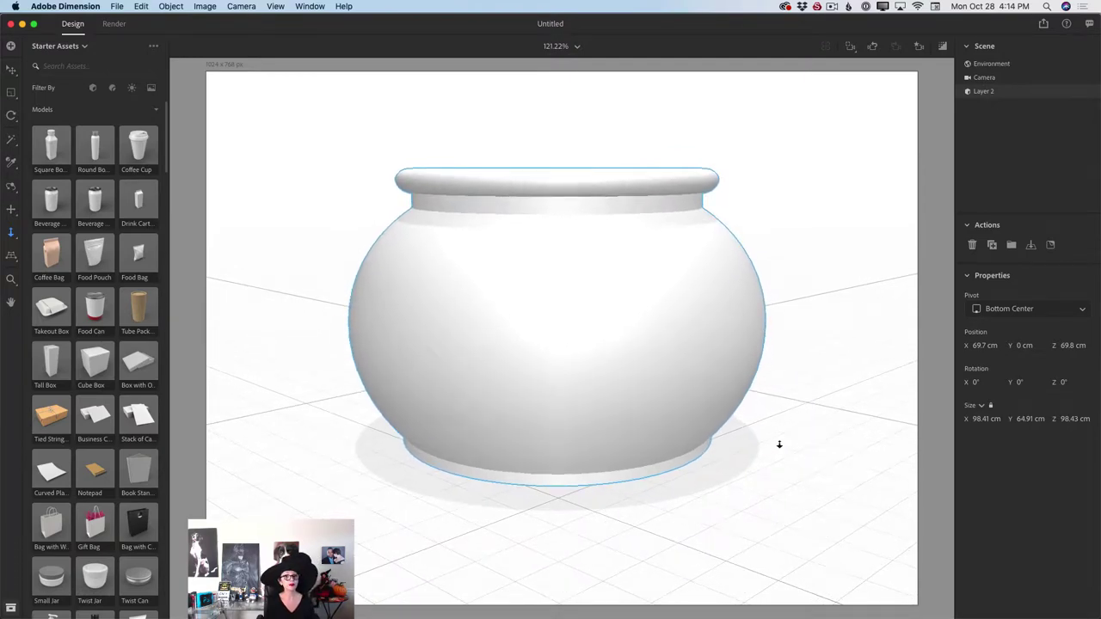
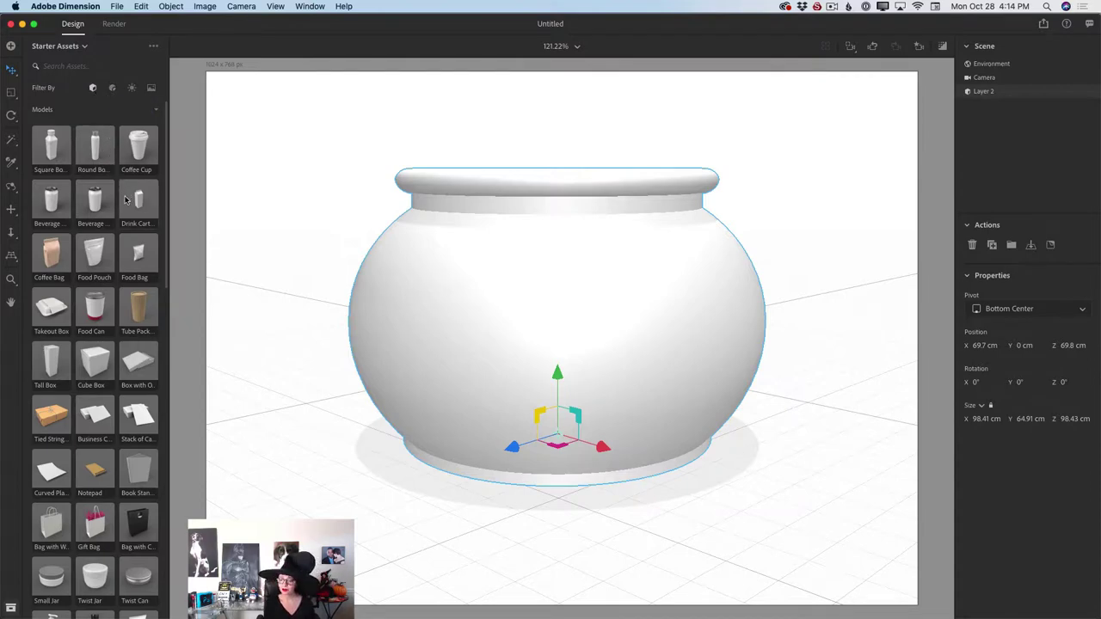
# Add the Beach Towel model to the scene and scale it horizontally to about 310 cm in X and 463 cm in Z
pyautogui.moveTo(169, 193); pyautogui.dragTo(178, 336)
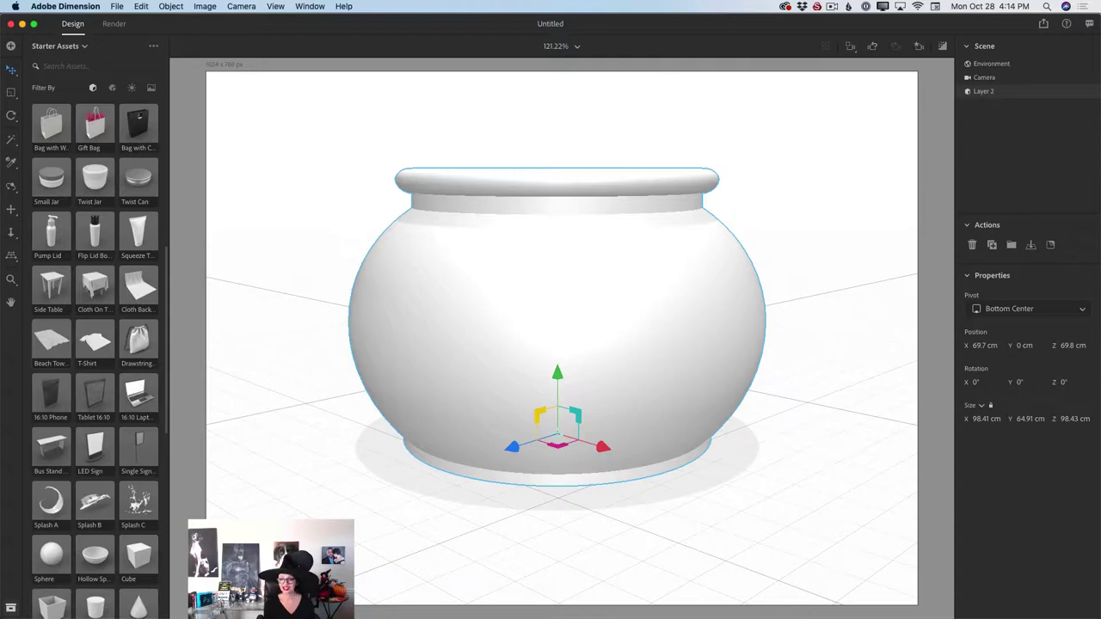
pyautogui.click(52, 348)
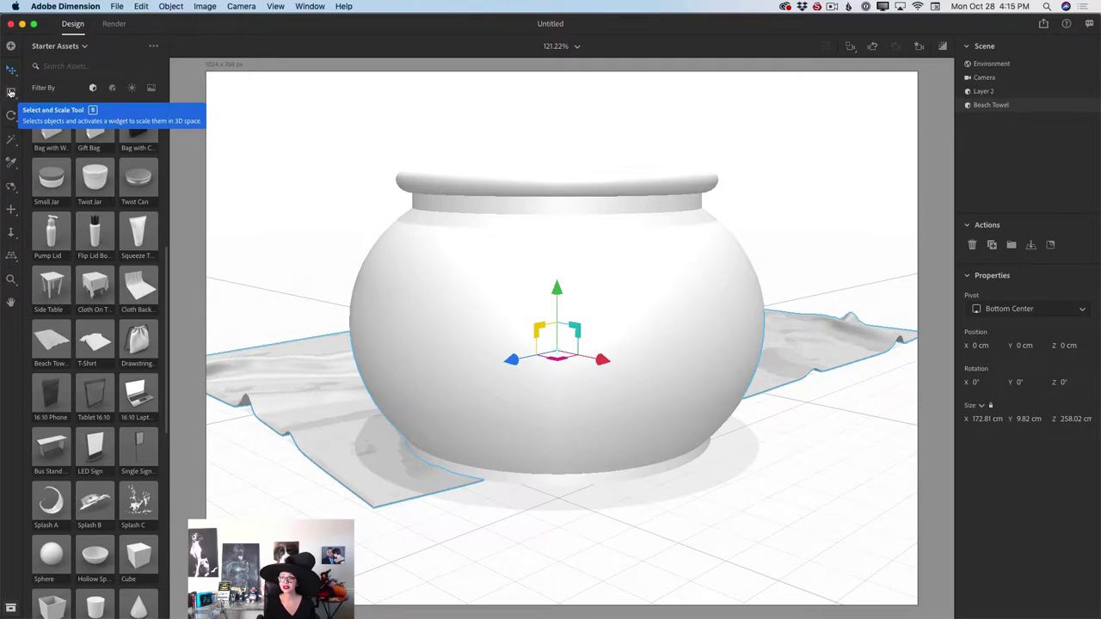
pyautogui.click(11, 93)
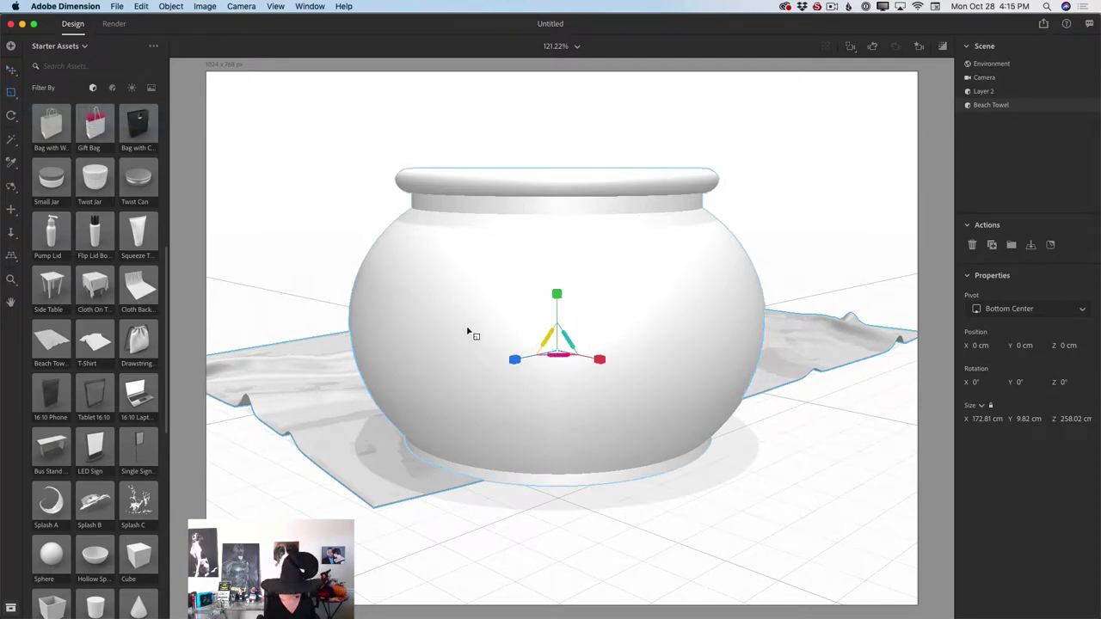
pyautogui.moveTo(558, 354)
pyautogui.mouseDown()
pyautogui.moveTo(568, 363)
pyautogui.moveTo(558, 362)
pyautogui.mouseUp()
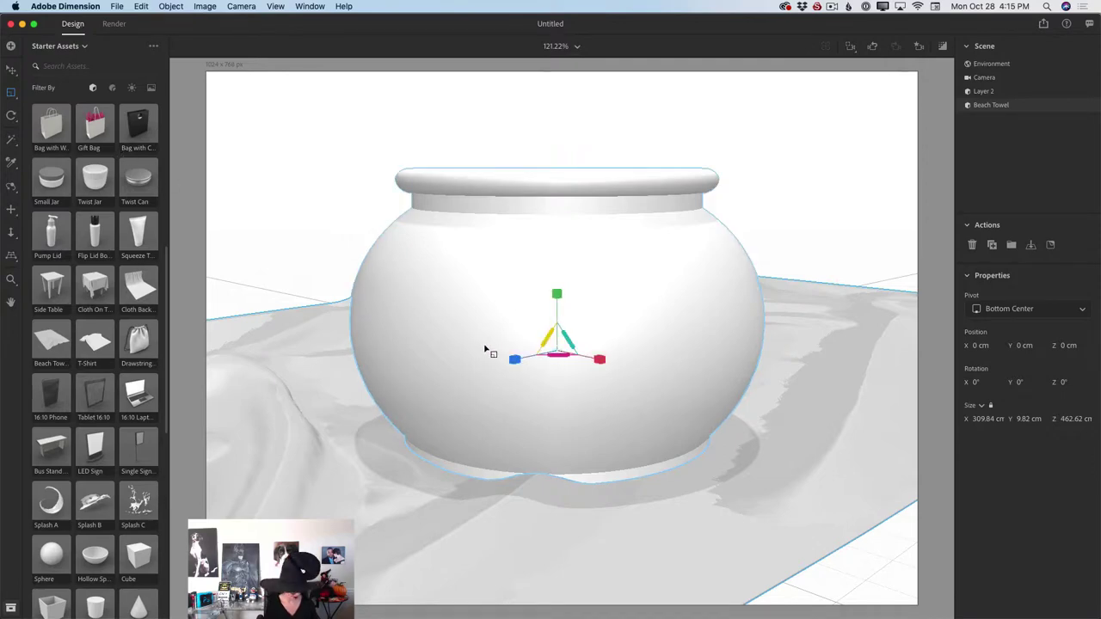
# Move the beach towel along the X axis to about 35.7 cm so it spreads under the pot
pyautogui.click(11, 72)
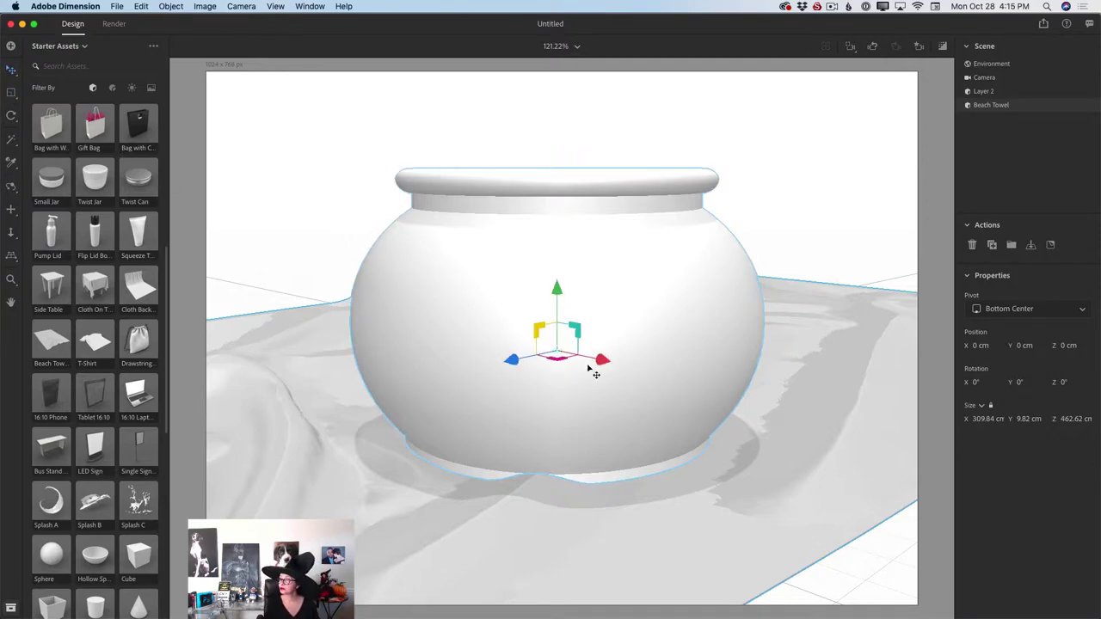
pyautogui.moveTo(597, 361); pyautogui.dragTo(683, 399)
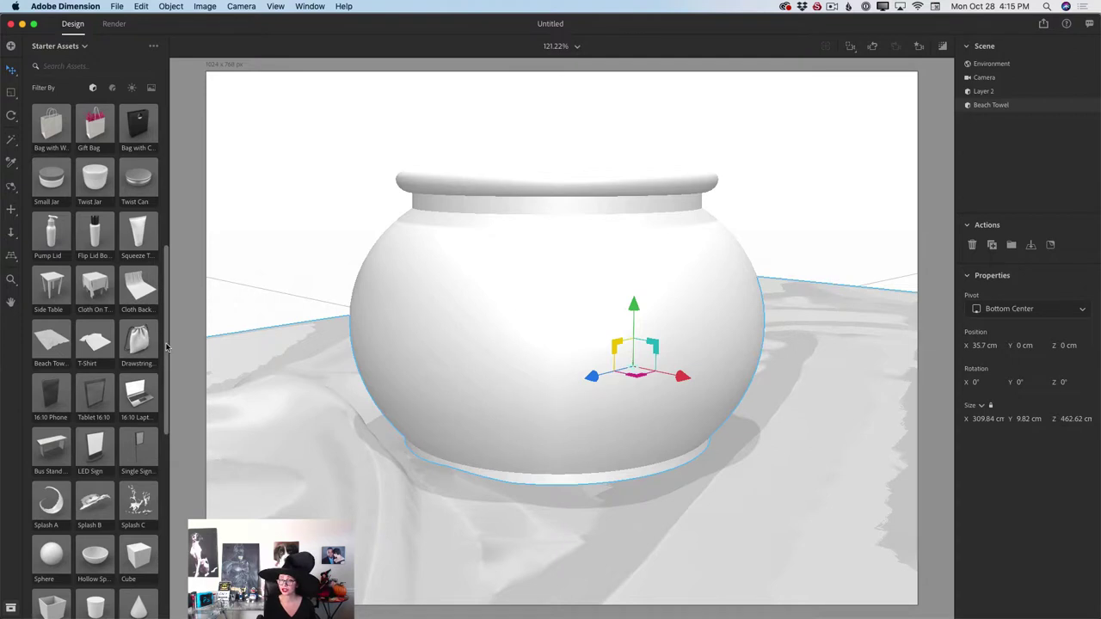
# Add a Crystal model and place it in front of the pot's lower left side, at about X 86.9 cm, Z 119.5 cm
pyautogui.moveTo(167, 347); pyautogui.dragTo(160, 499)
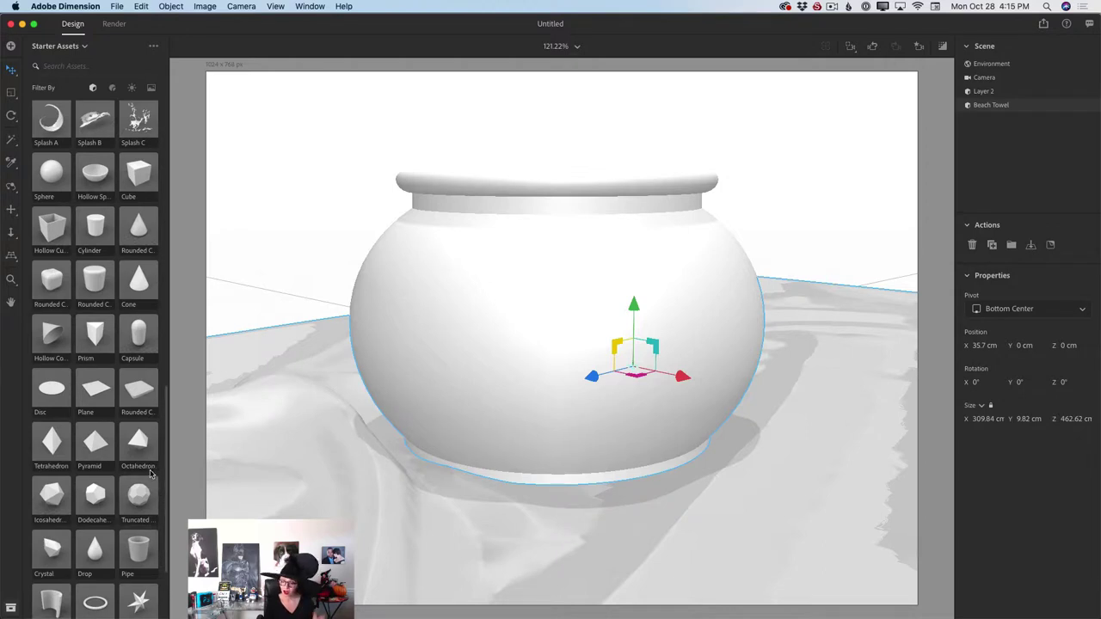
pyautogui.click(50, 555)
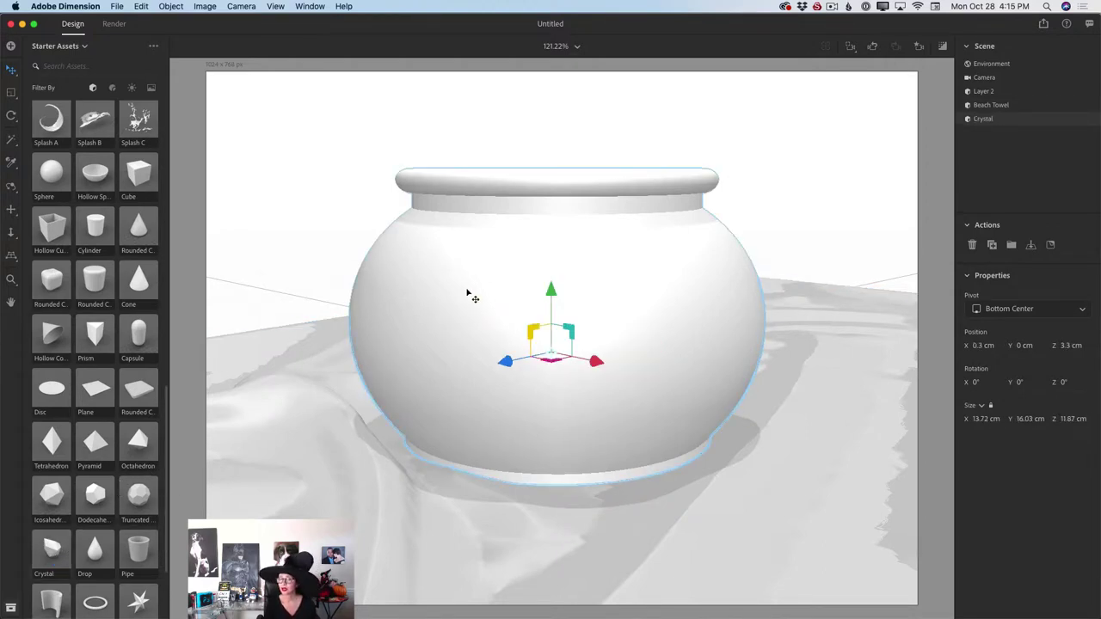
pyautogui.moveTo(542, 376); pyautogui.dragTo(432, 544)
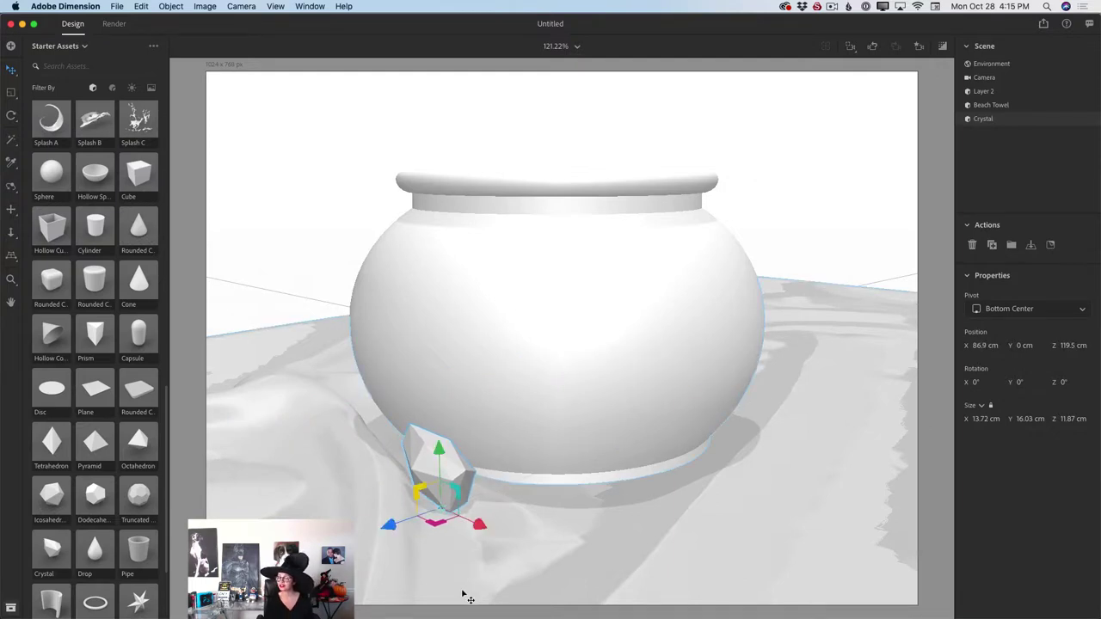
# Scale the crystal up to about 20 × 23.4 × 17.3 cm
pyautogui.click(10, 92)
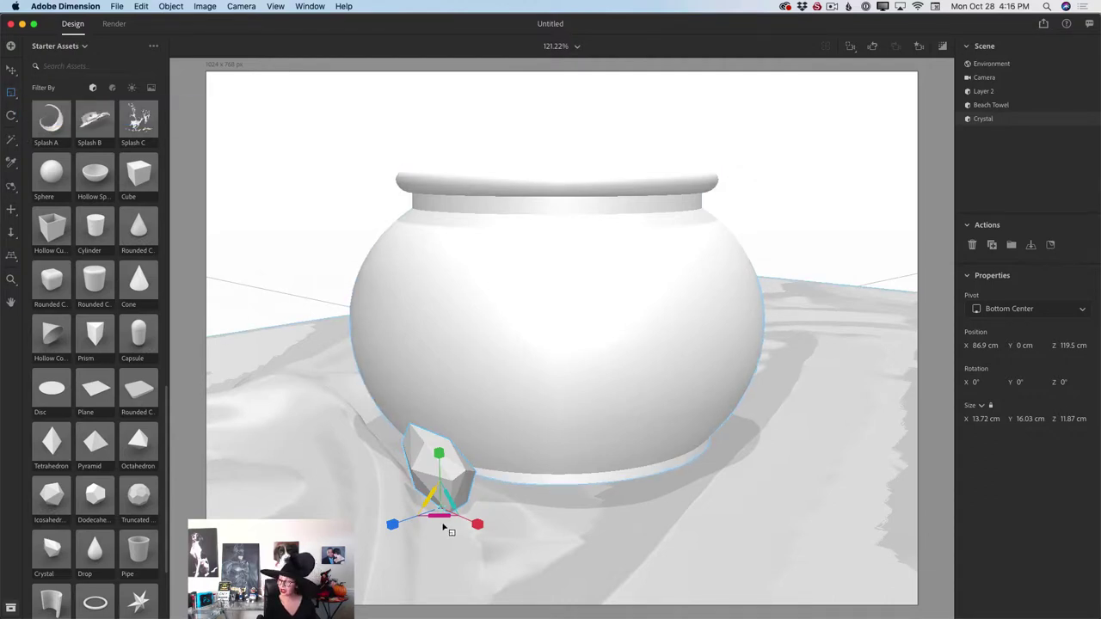
pyautogui.moveTo(440, 516); pyautogui.dragTo(443, 518)
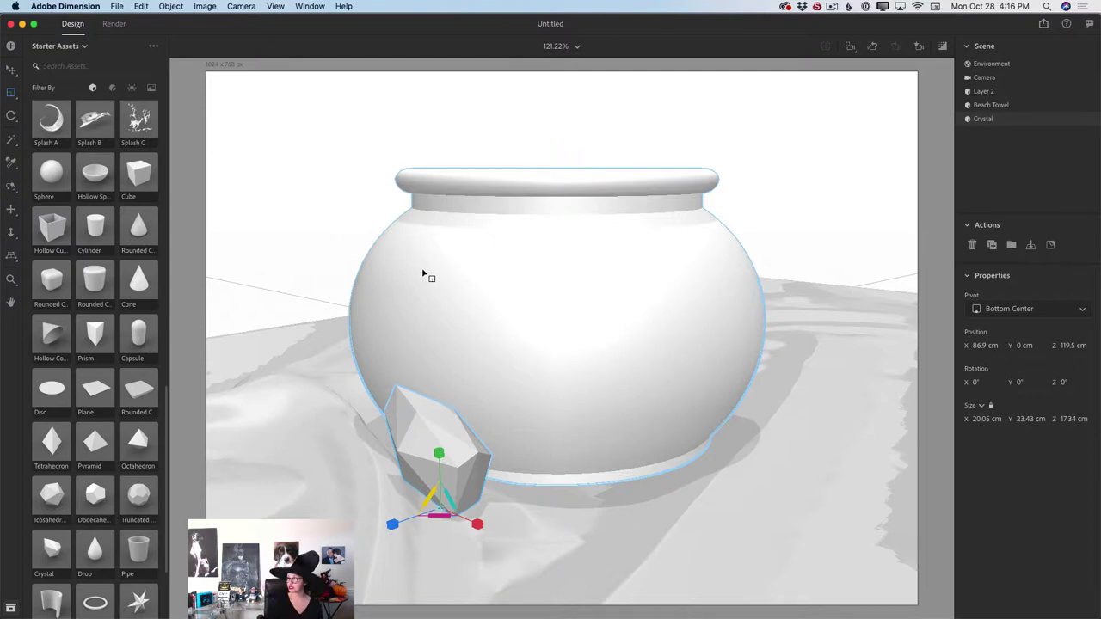
# Apply the Geometric Metal material to the pot, Layer 2
pyautogui.click(984, 92)
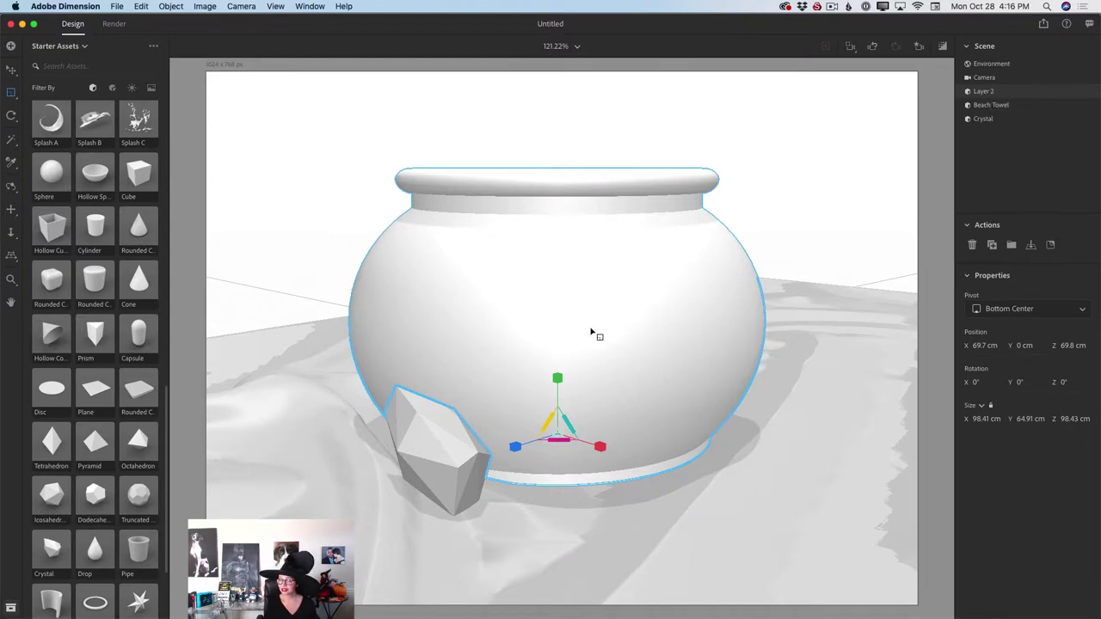
pyautogui.click(112, 89)
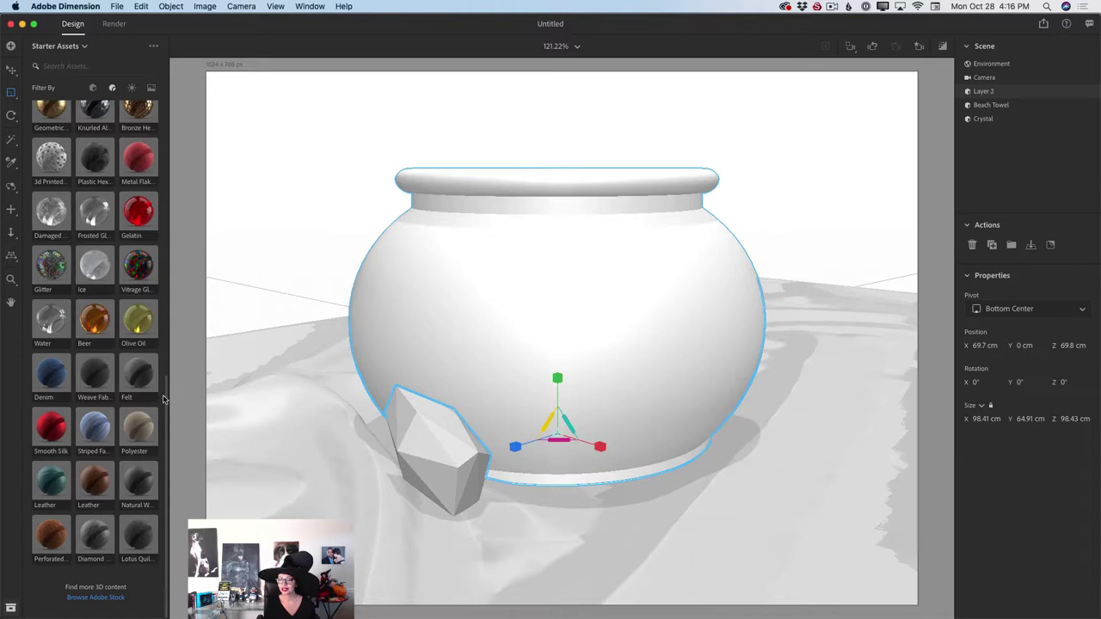
pyautogui.moveTo(169, 400); pyautogui.dragTo(186, 264)
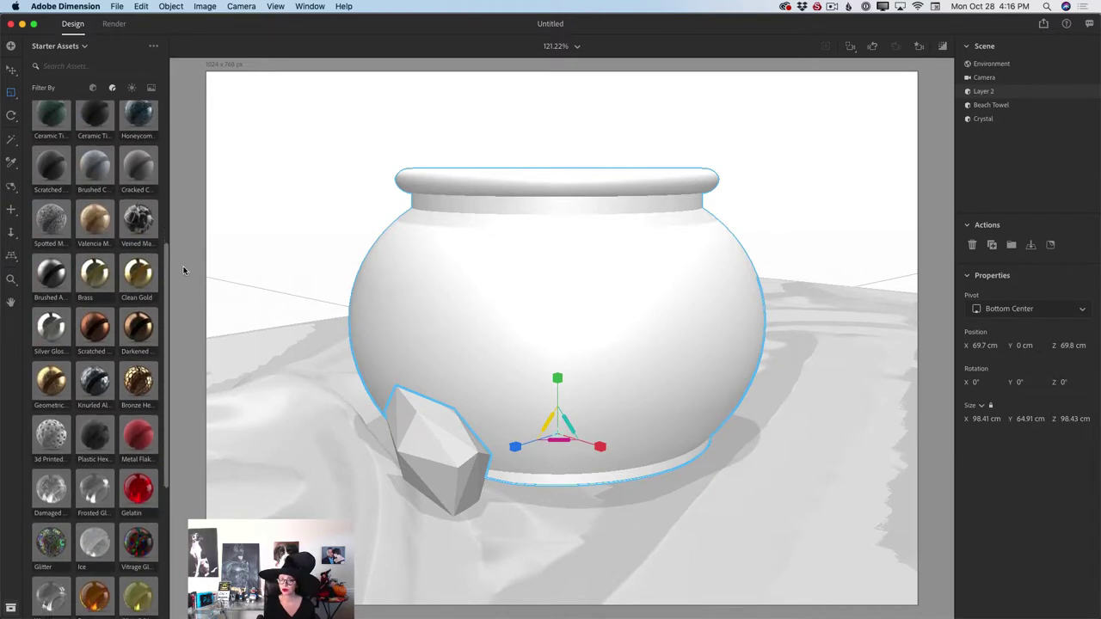
pyautogui.click(49, 384)
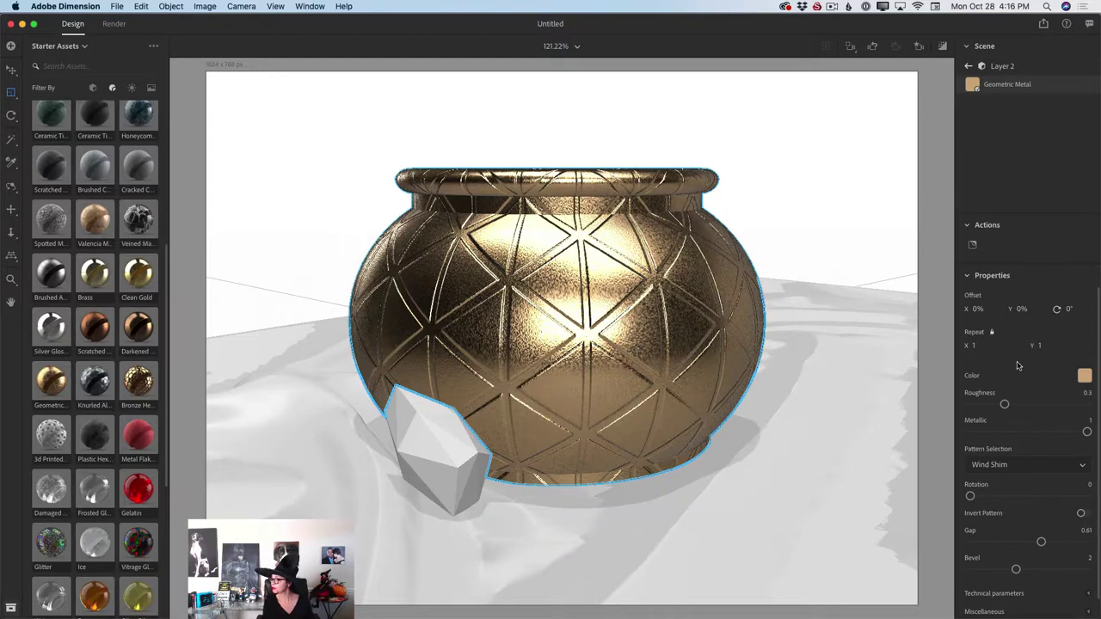
# Set the pot material's color to near-black, about RGB 20, 18, 14, and its pattern to Wind Shim Bezeled
pyautogui.click(1084, 378)
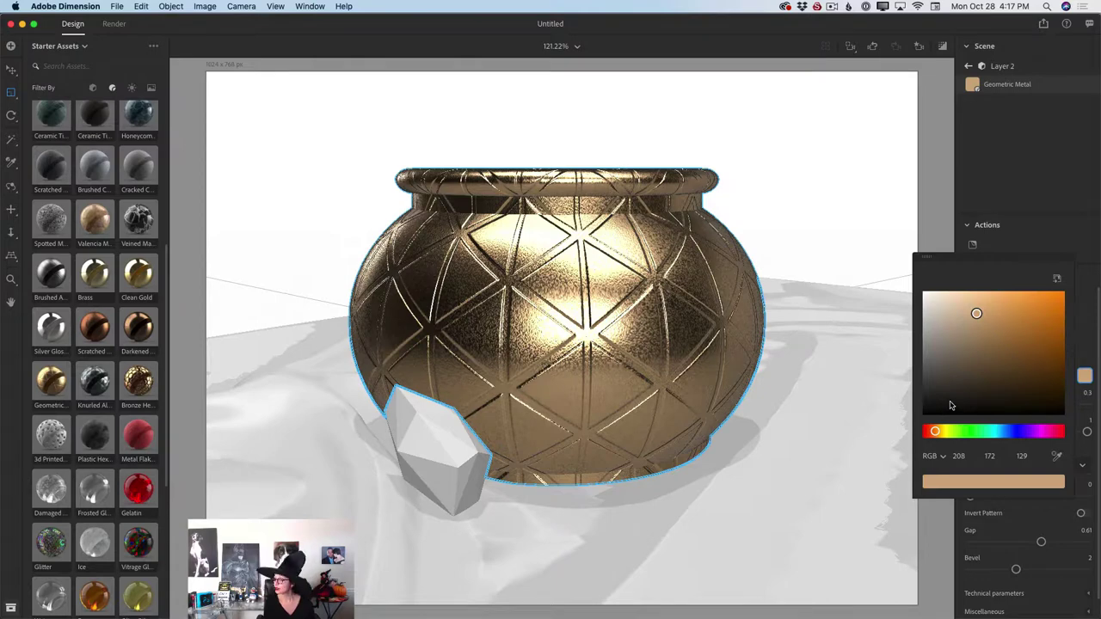
pyautogui.moveTo(950, 405); pyautogui.dragTo(945, 410)
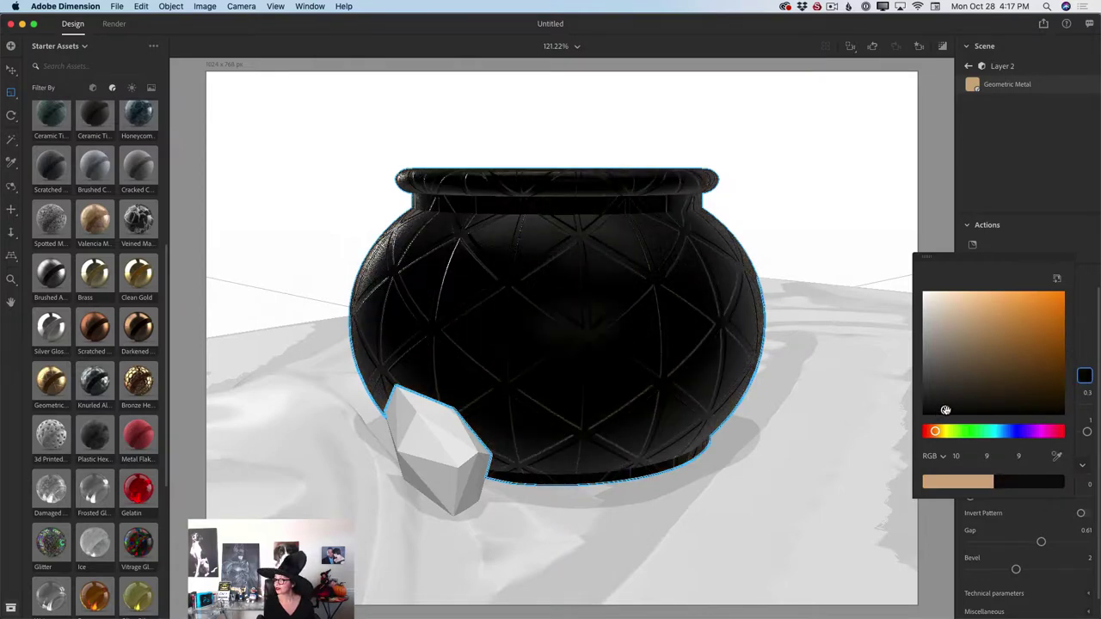
pyautogui.moveTo(953, 409); pyautogui.dragTo(967, 406)
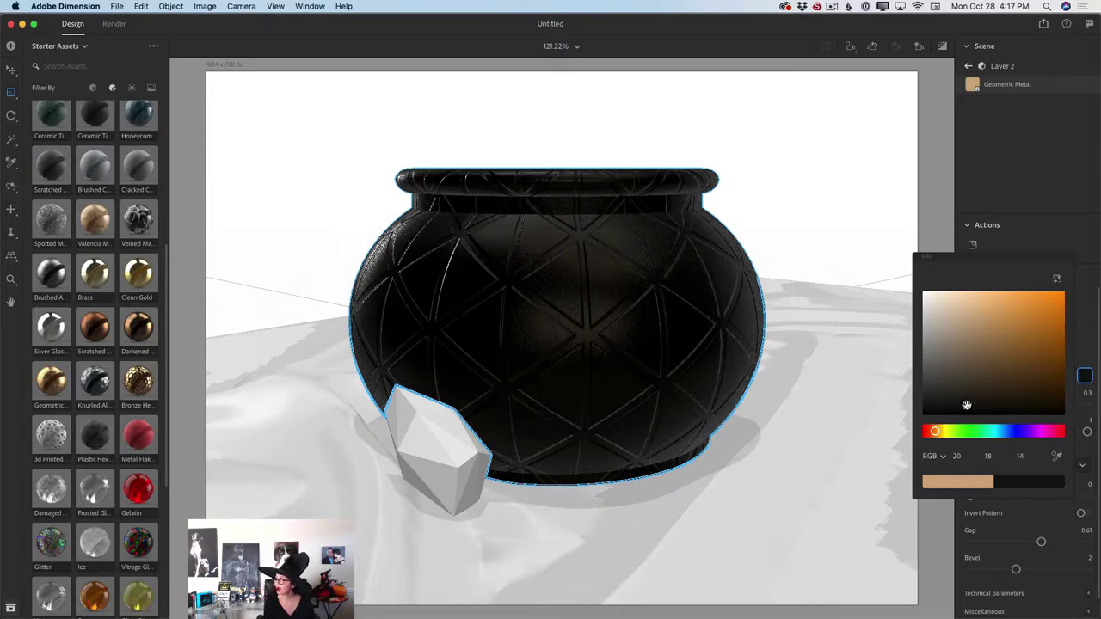
pyautogui.click(1091, 257)
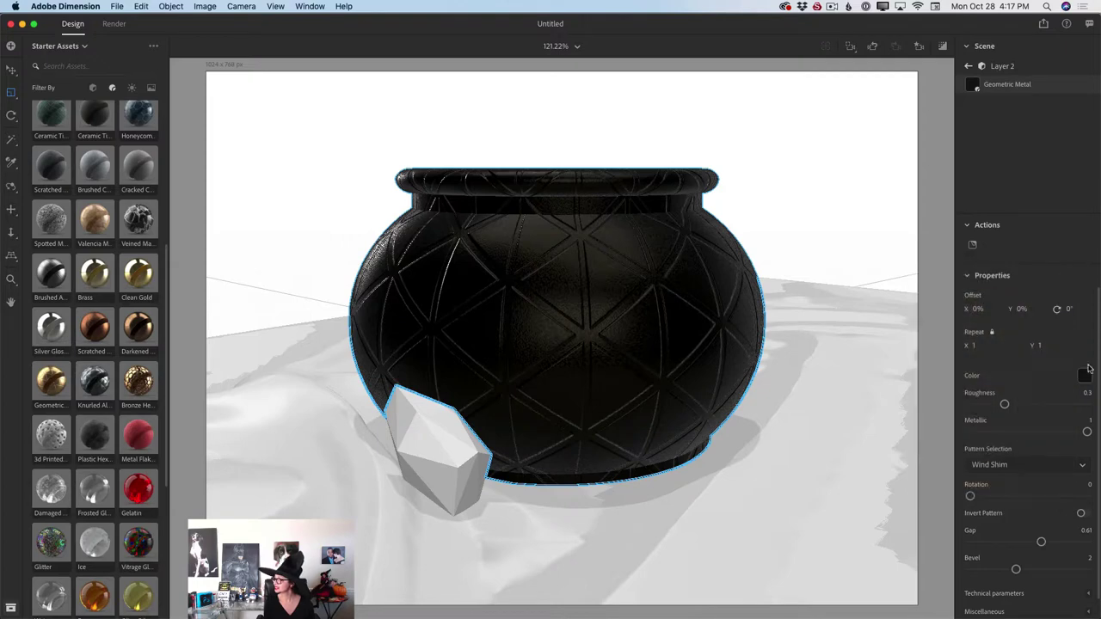
pyautogui.click(996, 465)
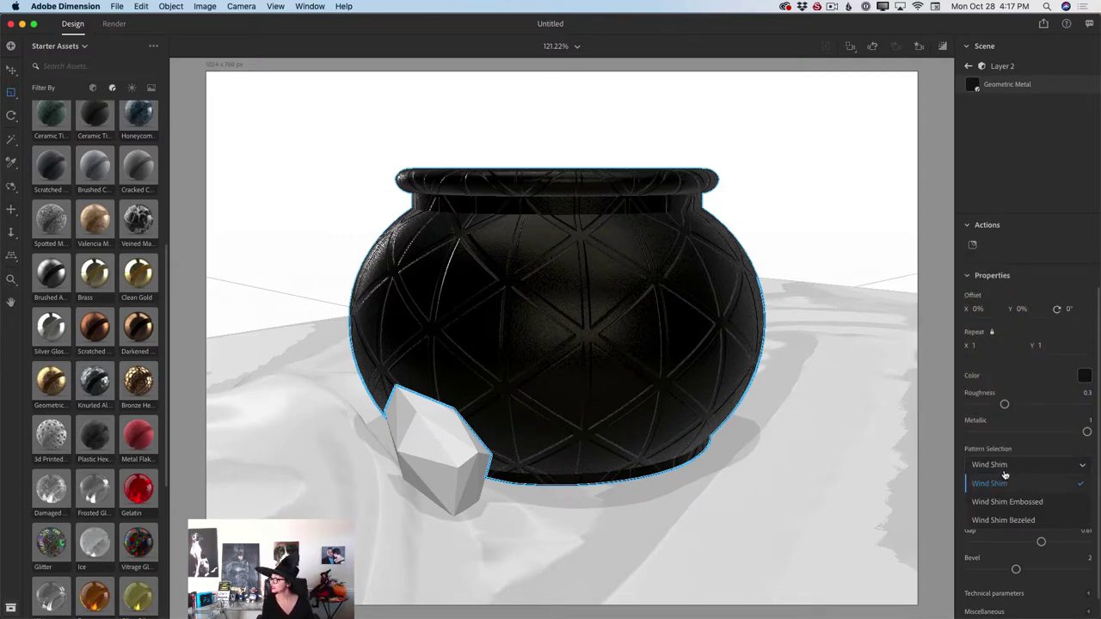
pyautogui.click(1002, 520)
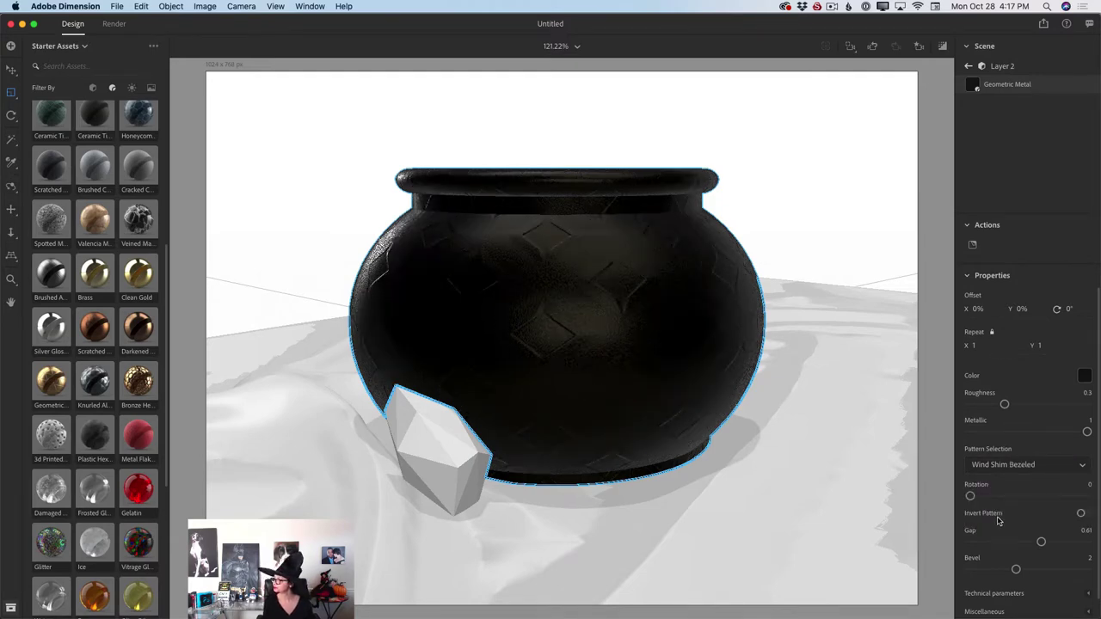
# Set the pot material's Roughness to 0.32 and Metallic to 0.7, and return to the scene's object list
pyautogui.moveTo(1004, 405)
pyautogui.mouseDown()
pyautogui.moveTo(1047, 403)
pyautogui.moveTo(1009, 404)
pyautogui.mouseUp()
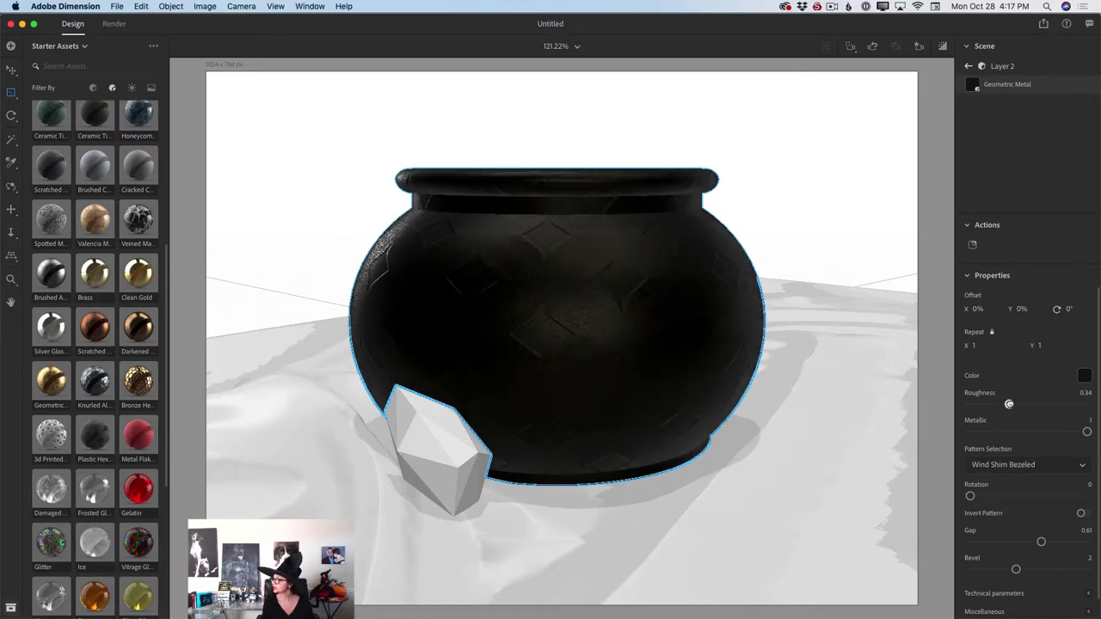
pyautogui.moveTo(1086, 432); pyautogui.dragTo(1051, 431)
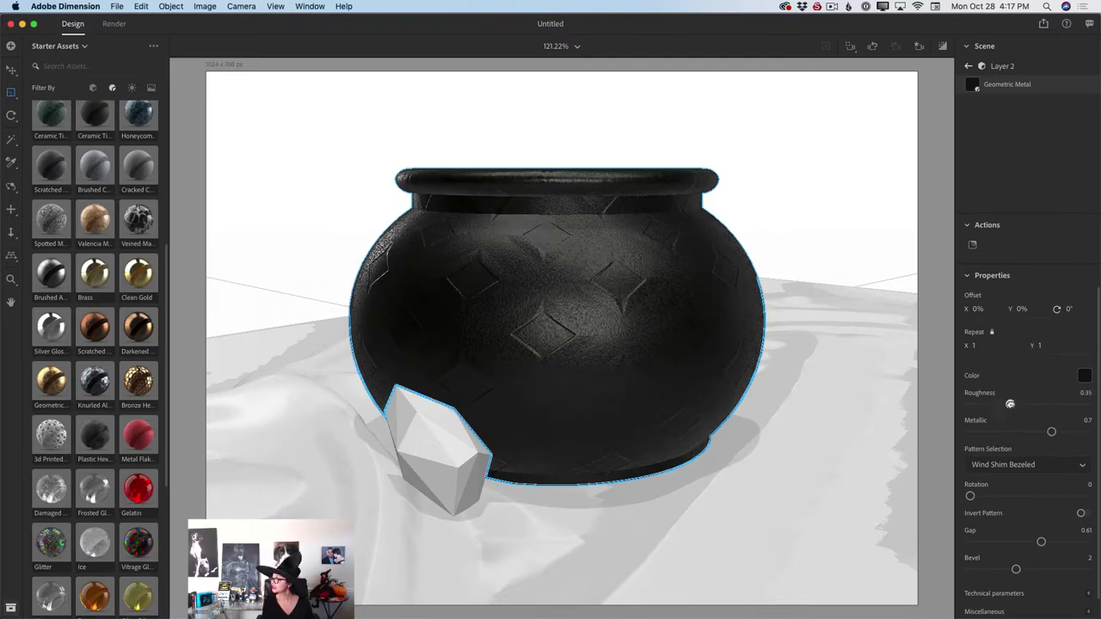
pyautogui.moveTo(1009, 403); pyautogui.dragTo(1006, 403)
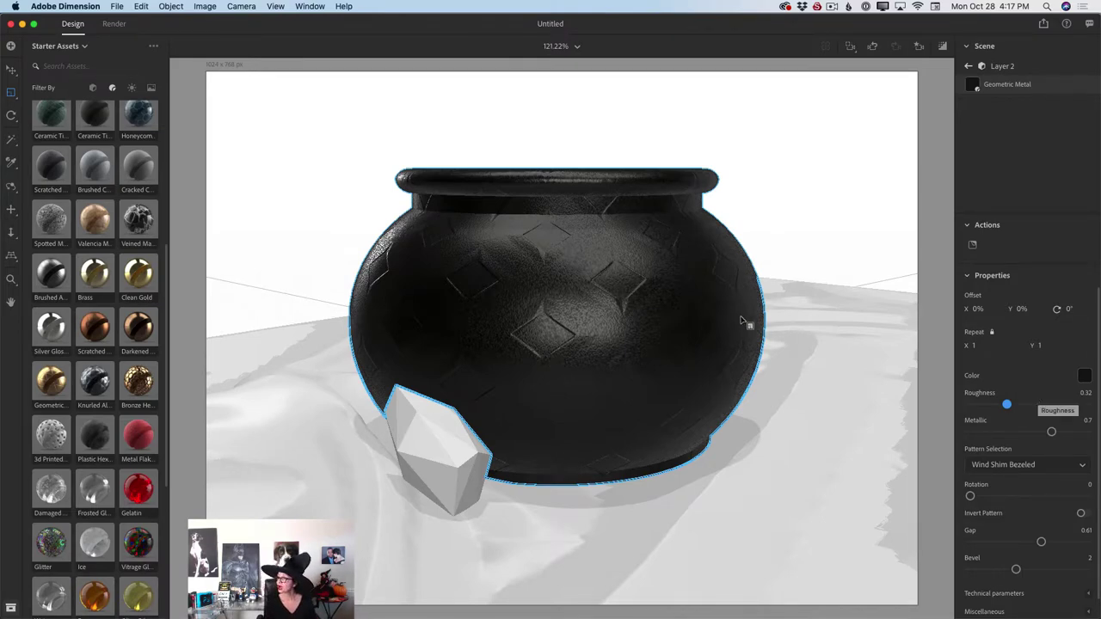
pyautogui.click(969, 66)
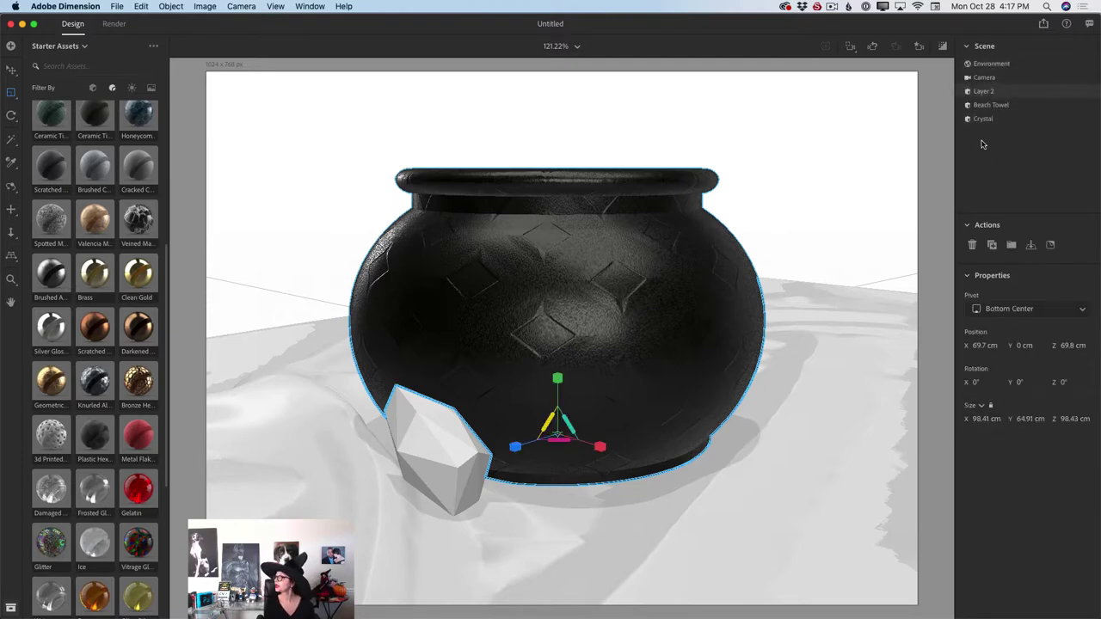
# Apply the Smooth Silk material to the Beach Towel
pyautogui.click(989, 105)
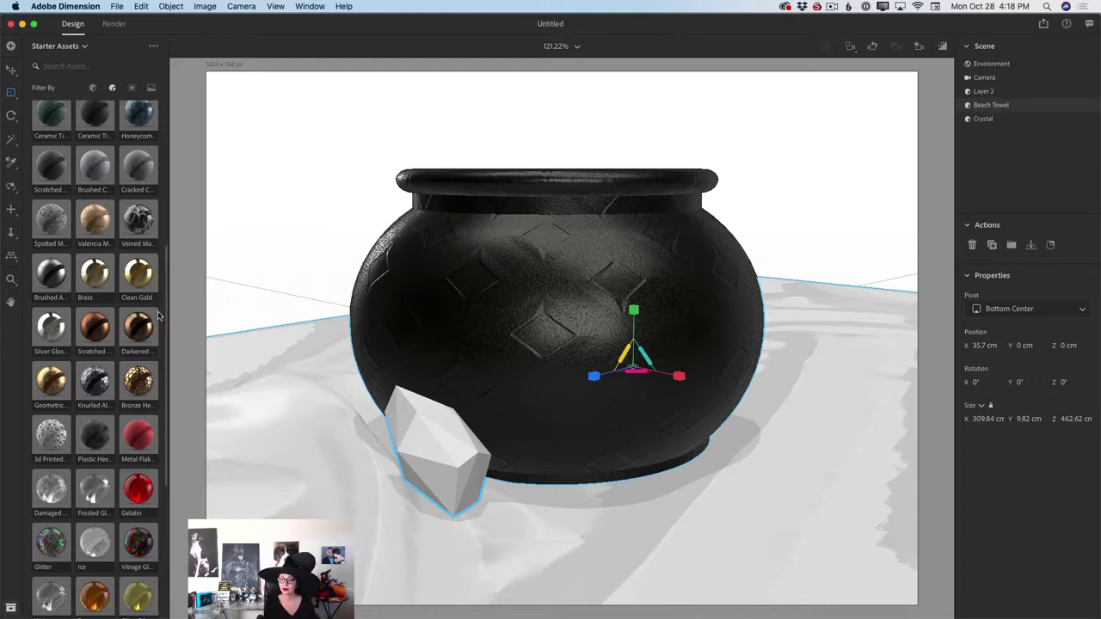
pyautogui.moveTo(166, 316); pyautogui.dragTo(161, 421)
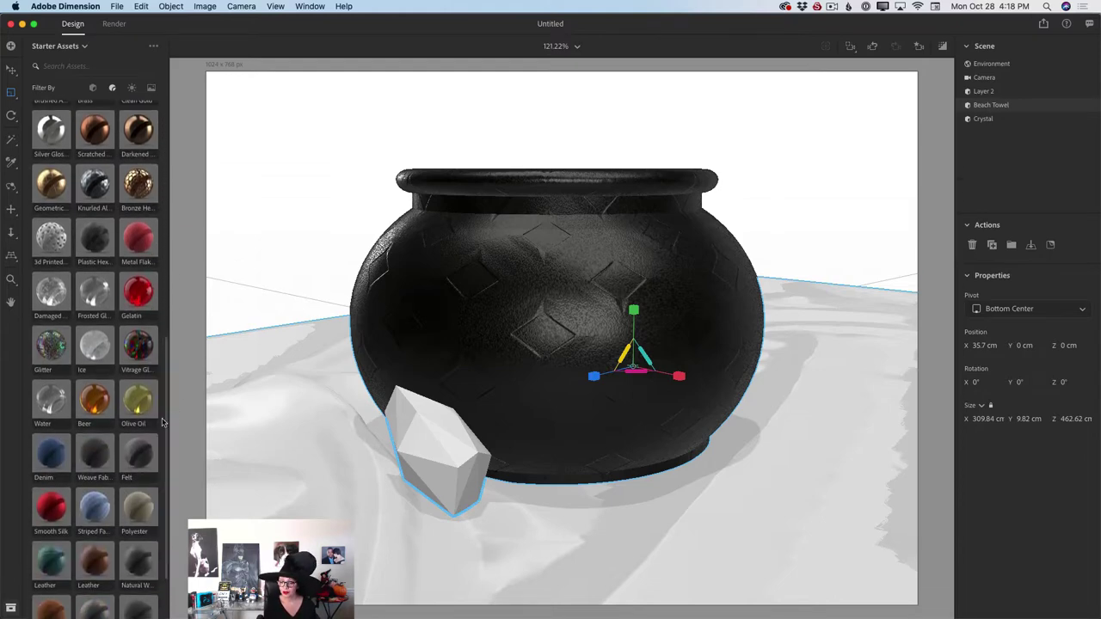
pyautogui.click(59, 508)
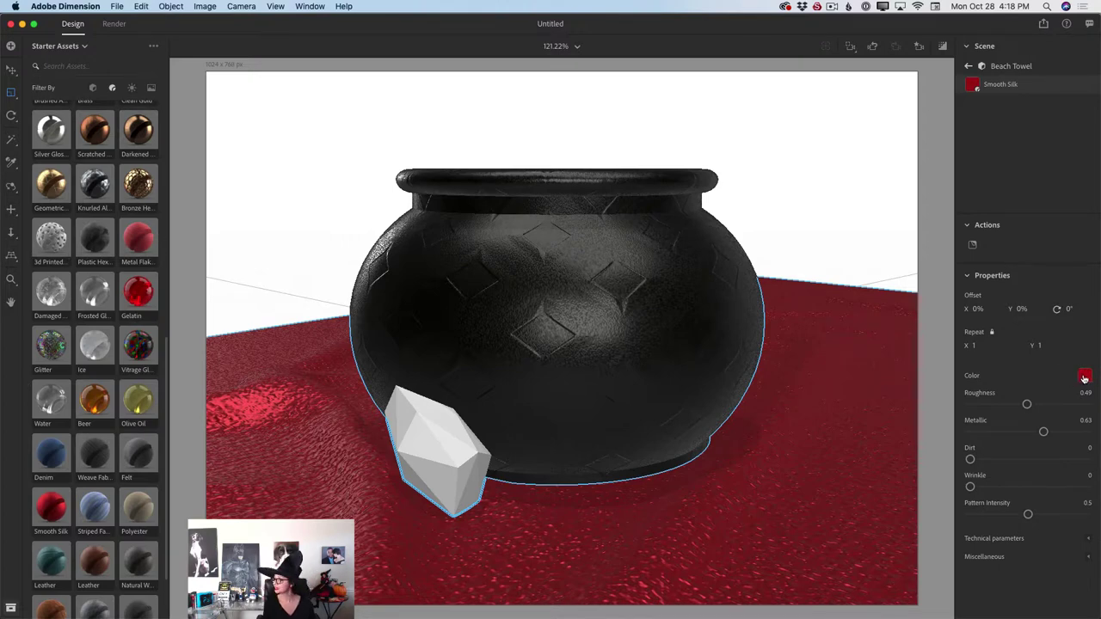
# Set the towel's silk color to a very dark red, about RGB 54, 1, 2, and its Metallic value to 1
pyautogui.click(1084, 375)
pyautogui.moveTo(1053, 369); pyautogui.dragTo(1059, 380)
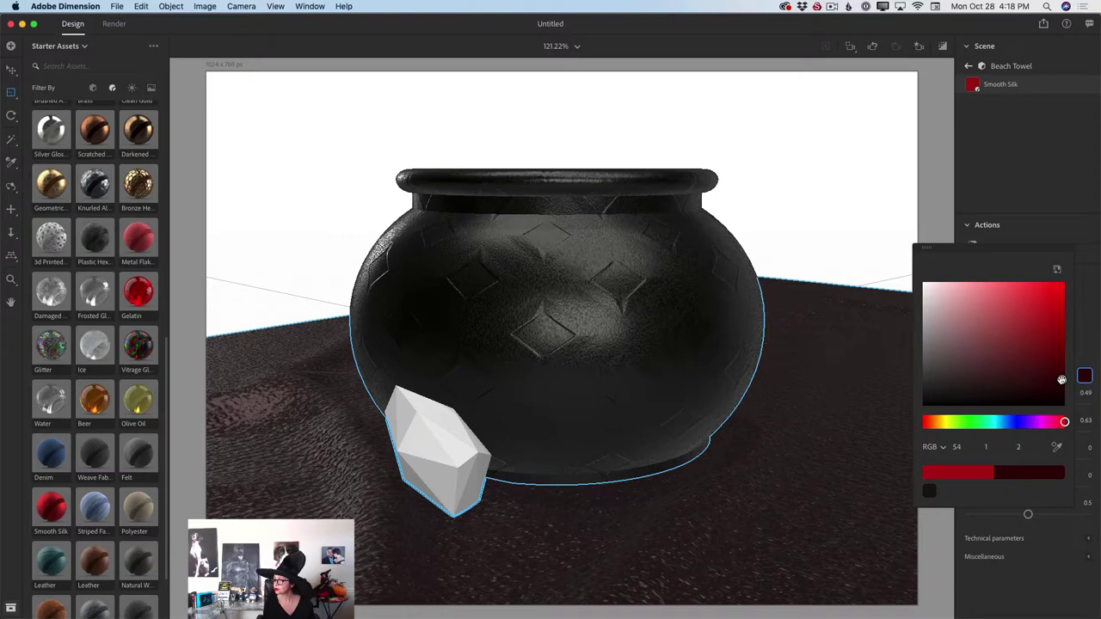
pyautogui.click(1094, 348)
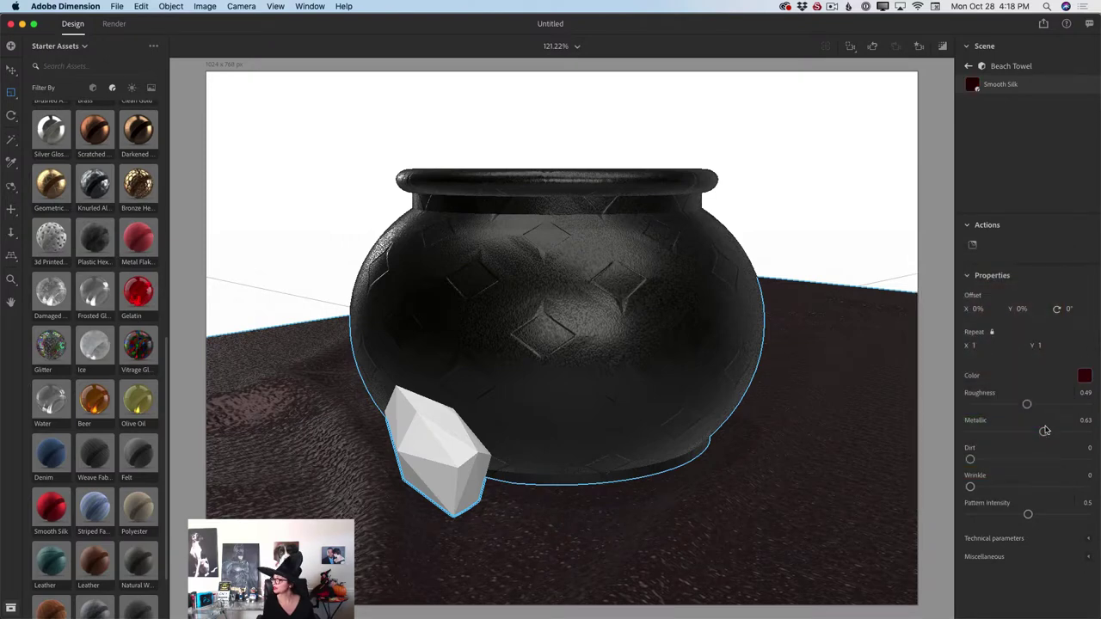
pyautogui.moveTo(1043, 431); pyautogui.dragTo(1097, 439)
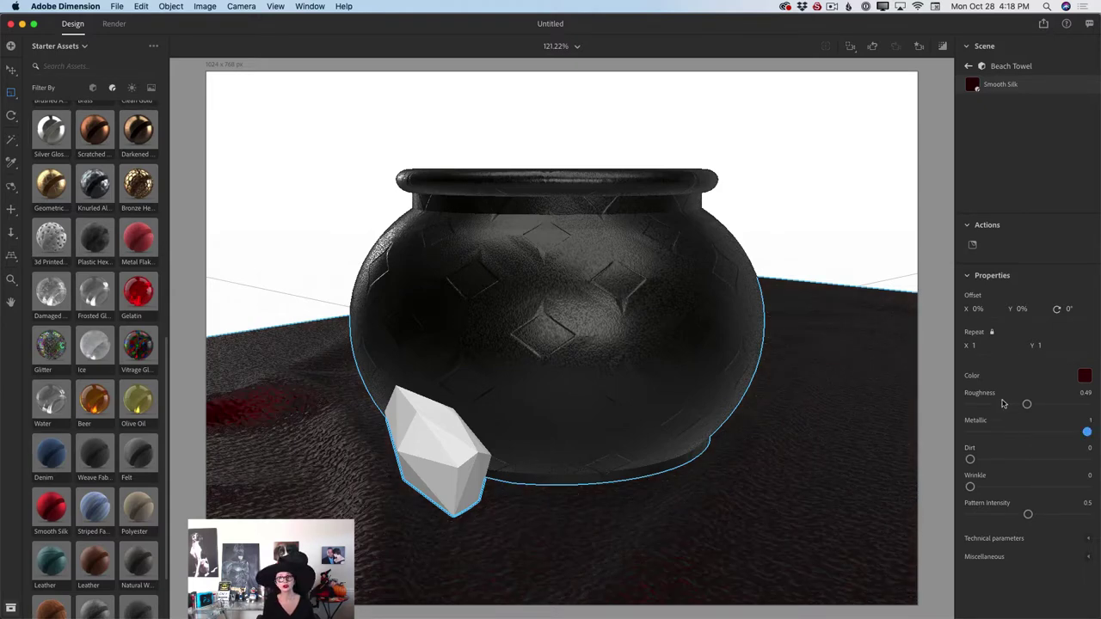
# Set the towel's Smooth Silk material to Roughness 0.5, Pattern Intensity 0.66 and Wrinkle 0.93
pyautogui.moveTo(1026, 403)
pyautogui.mouseDown()
pyautogui.moveTo(1012, 403)
pyautogui.moveTo(1046, 404)
pyautogui.moveTo(1018, 406)
pyautogui.moveTo(1028, 405)
pyautogui.mouseUp()
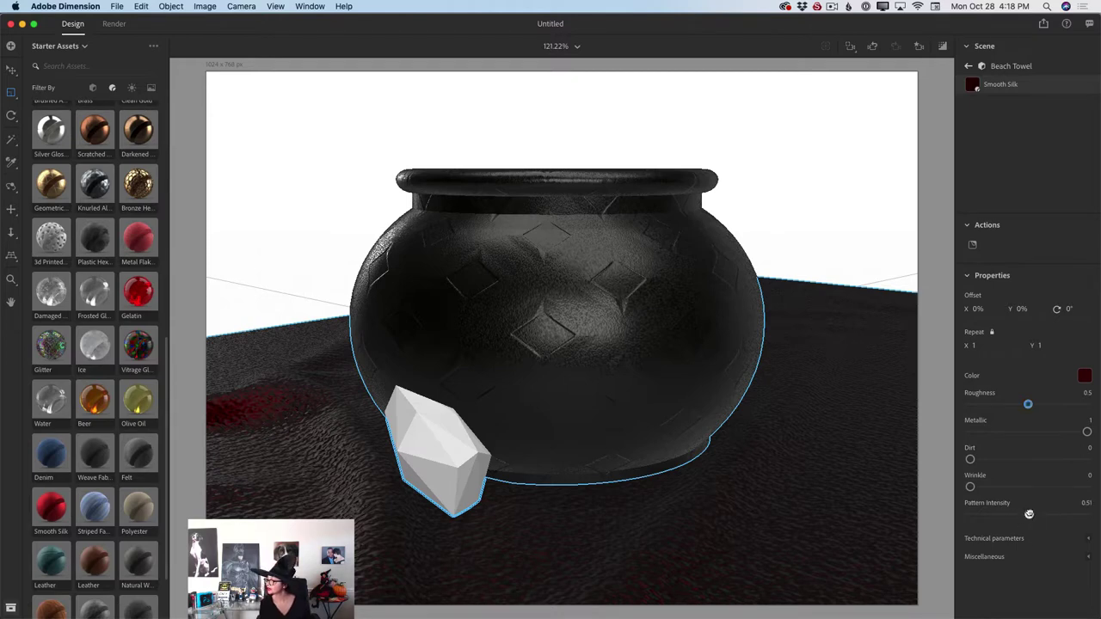
pyautogui.moveTo(1028, 513)
pyautogui.mouseDown()
pyautogui.moveTo(1081, 513)
pyautogui.moveTo(1046, 514)
pyautogui.mouseUp()
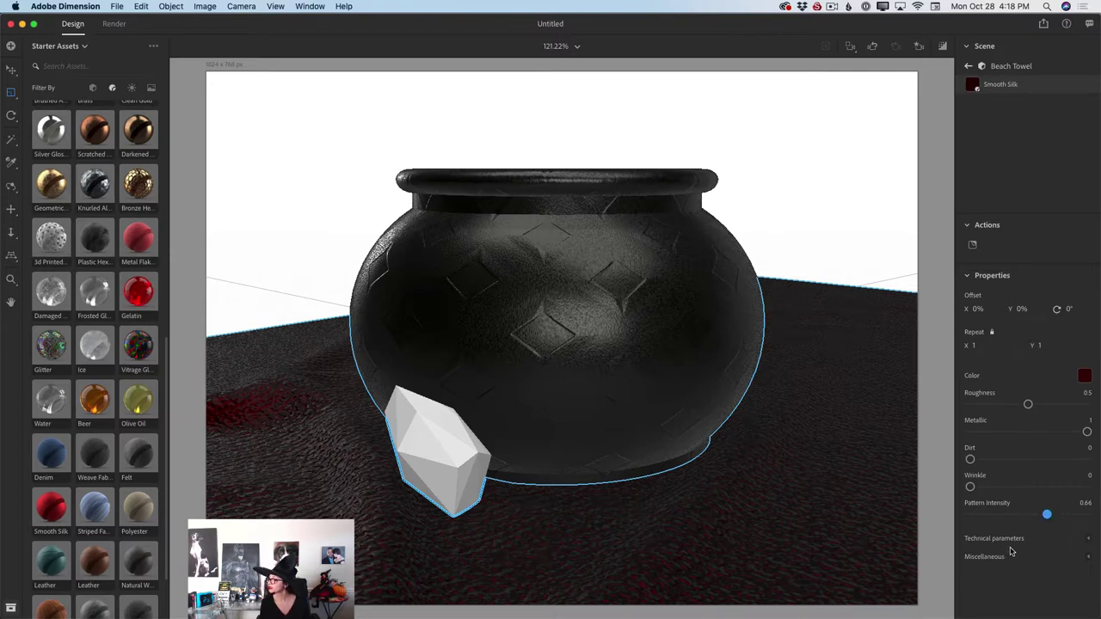
pyautogui.click(1090, 540)
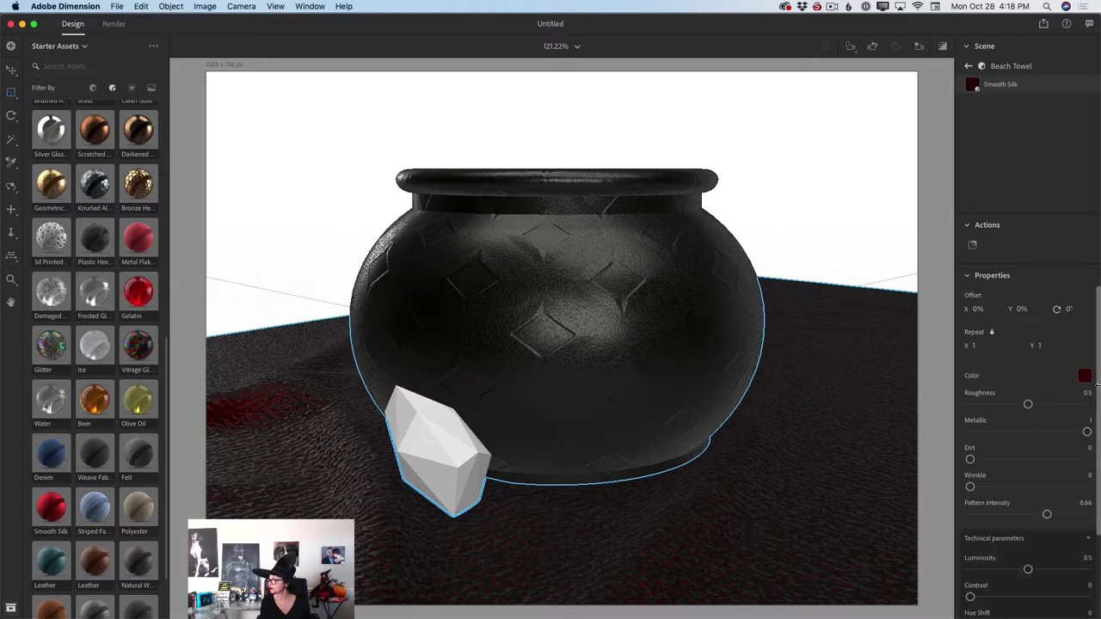
pyautogui.scroll(-1, 1096, 413)
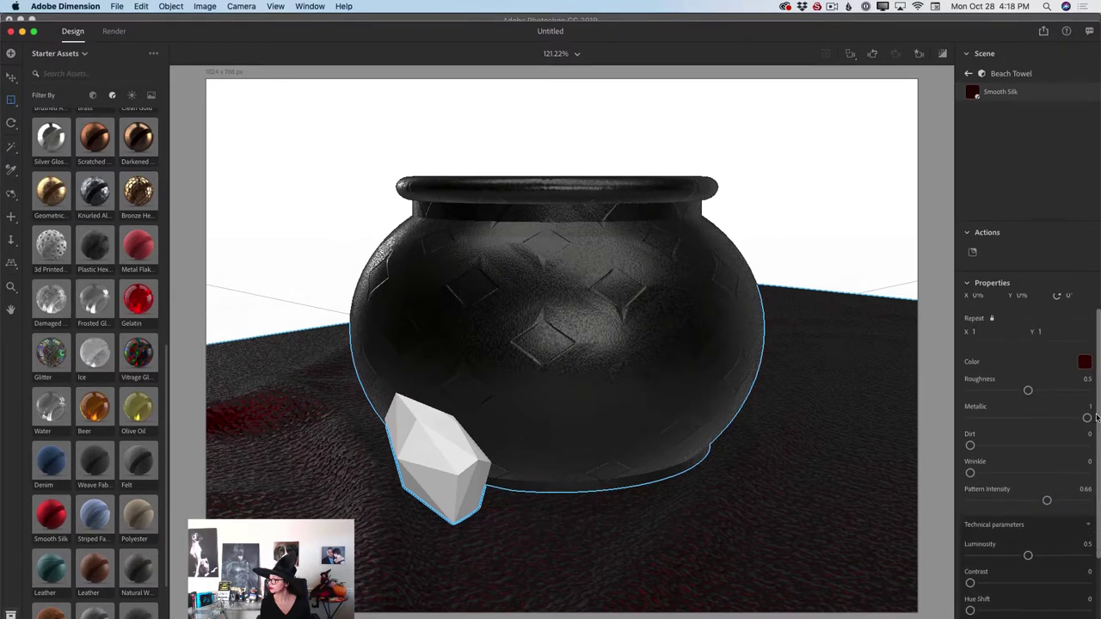
pyautogui.scroll(-3, 1095, 417)
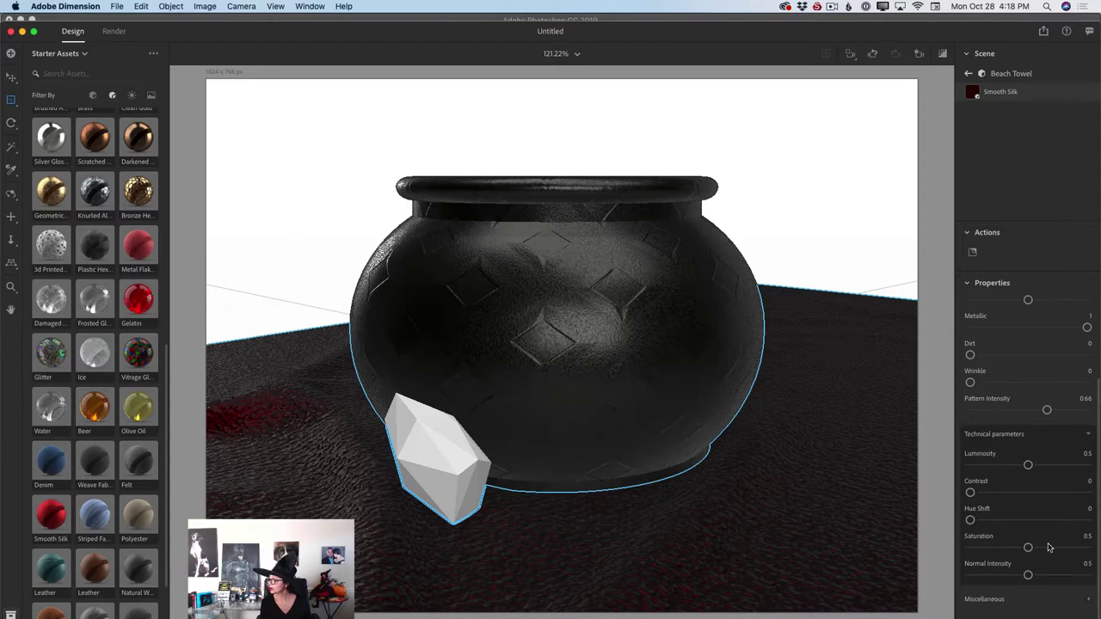
pyautogui.moveTo(1028, 465)
pyautogui.mouseDown()
pyautogui.moveTo(1042, 464)
pyautogui.moveTo(1028, 464)
pyautogui.mouseUp()
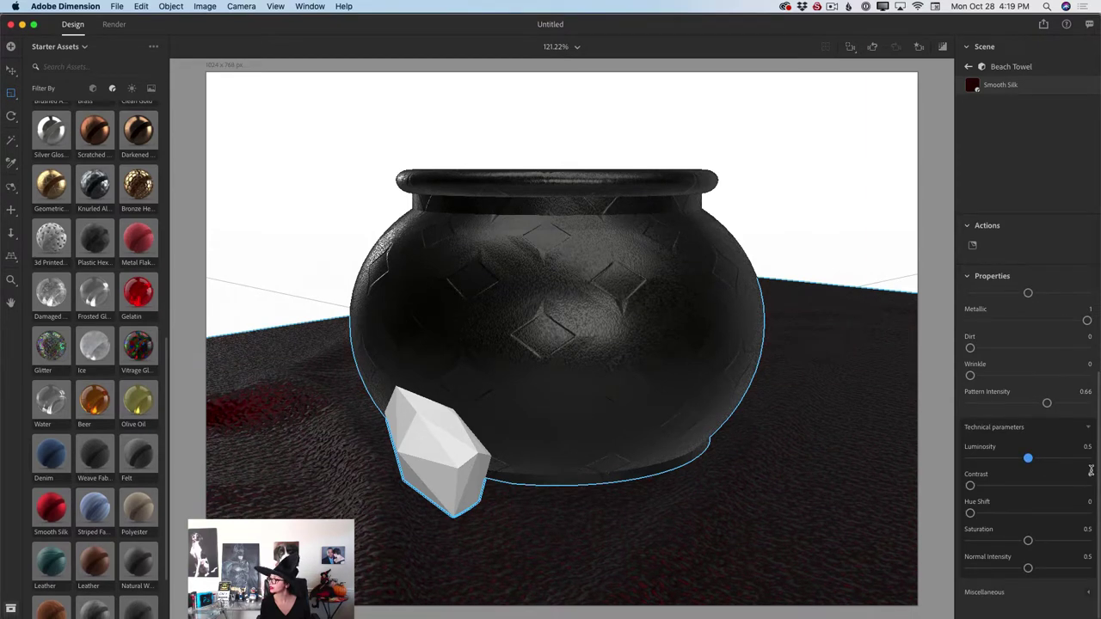
pyautogui.scroll(5, 1075, 435)
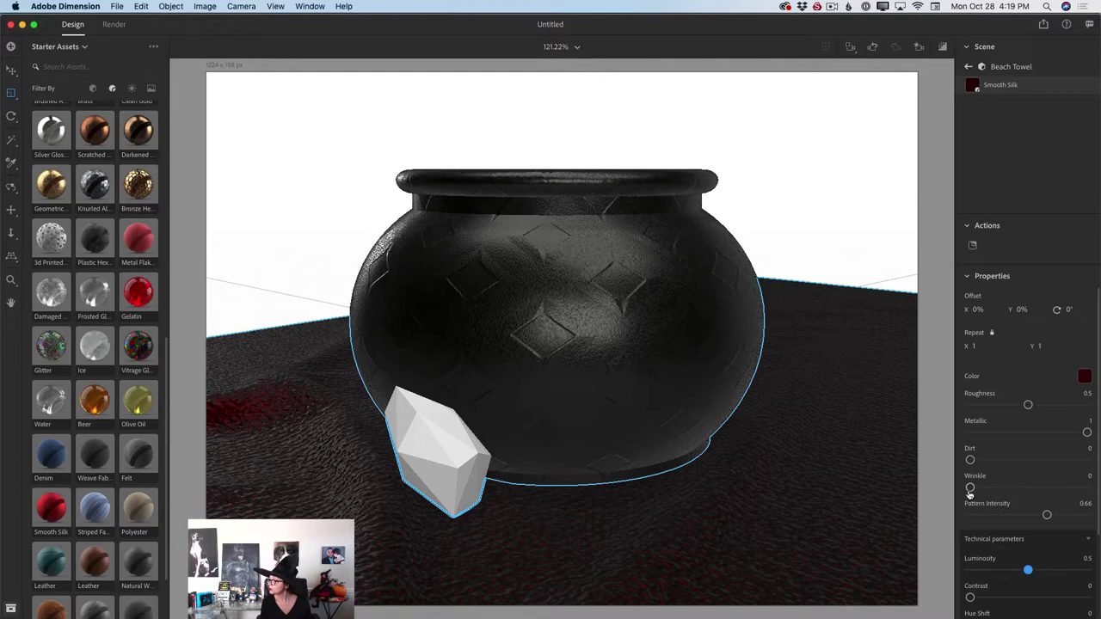
pyautogui.moveTo(970, 489); pyautogui.dragTo(1076, 489)
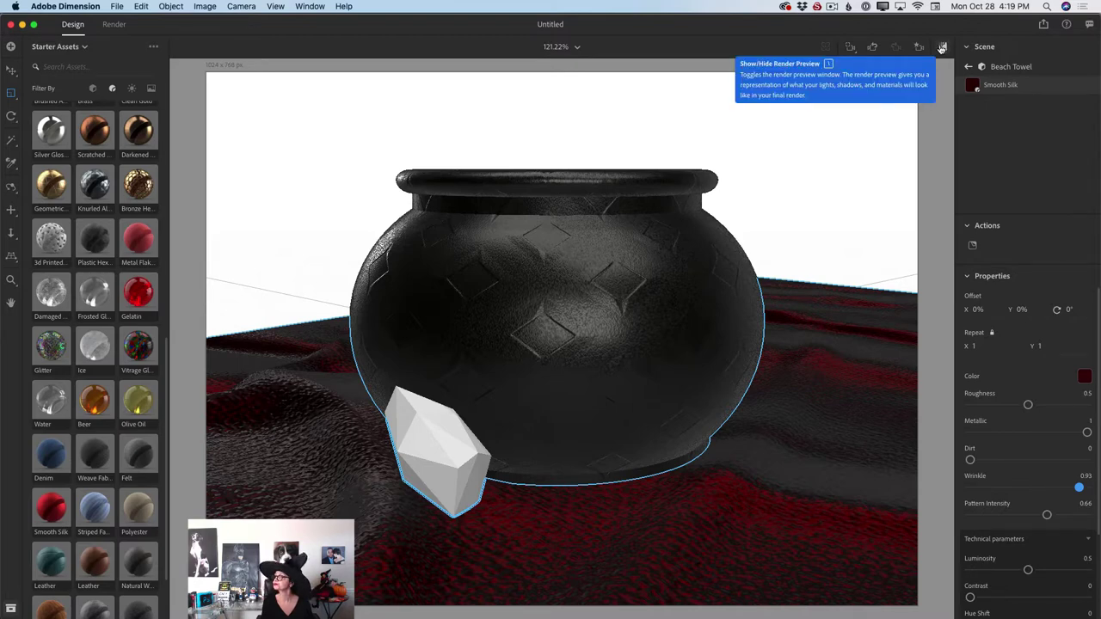
# Show the render preview and enlarge it to examine the pot and towel, restoring its small size
pyautogui.click(942, 49)
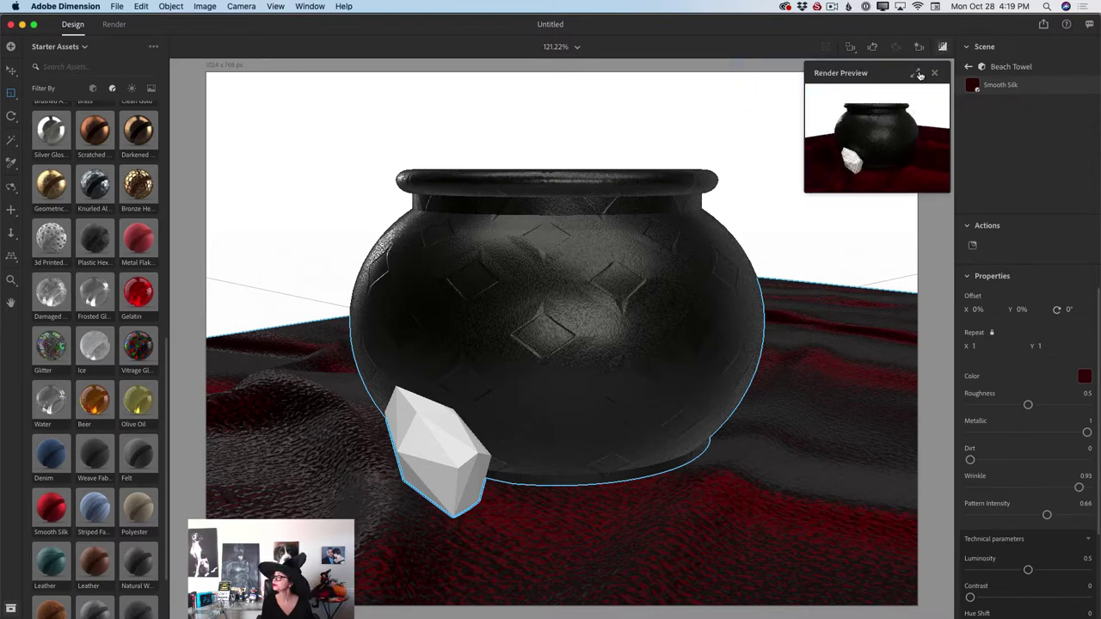
pyautogui.click(915, 75)
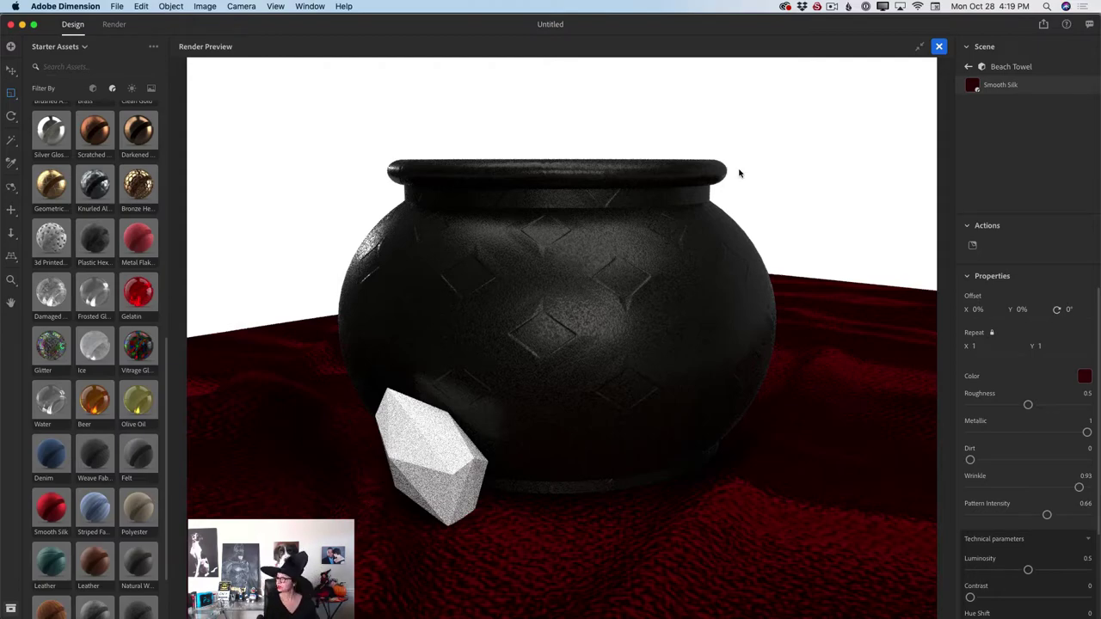
pyautogui.click(918, 48)
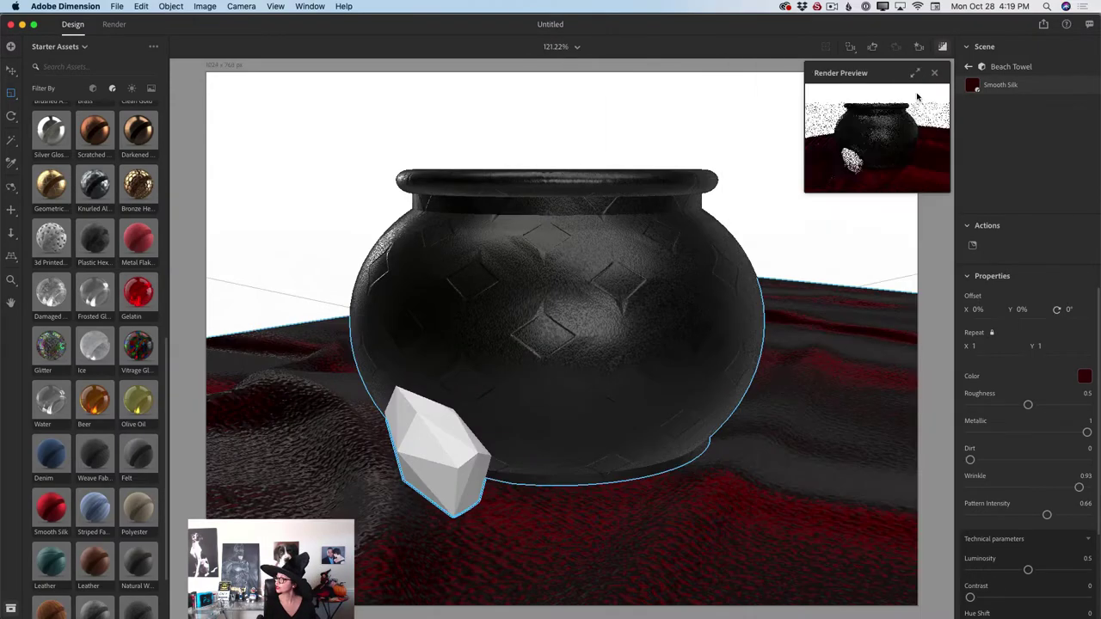
# Apply the Damaged Glass material to the Crystal and check it in the enlarged render preview
pyautogui.click(968, 69)
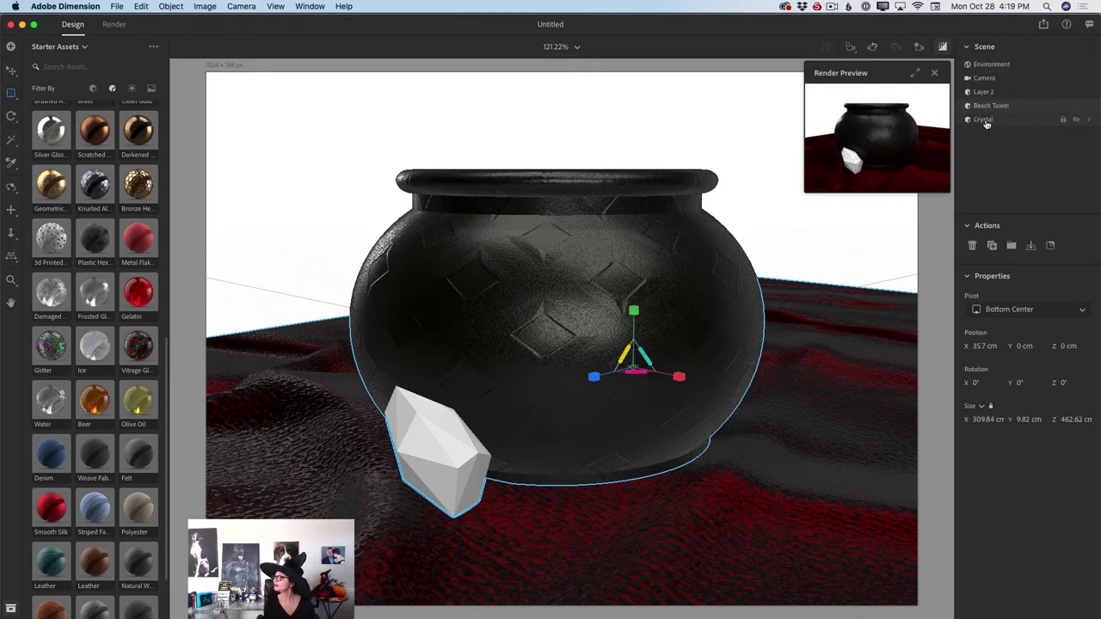
pyautogui.click(985, 121)
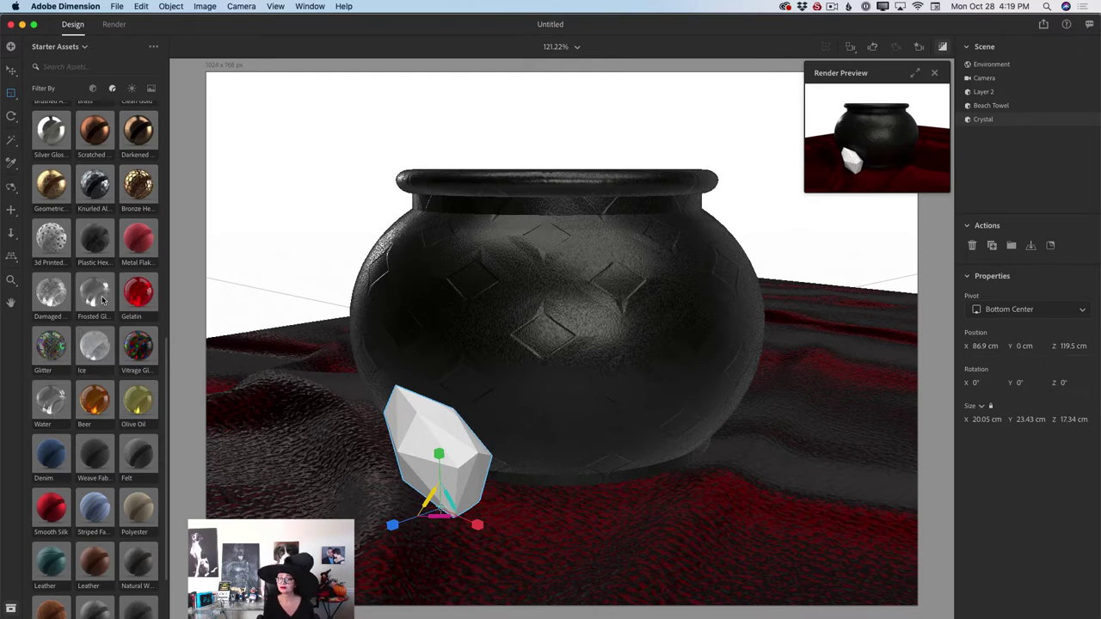
pyautogui.click(59, 302)
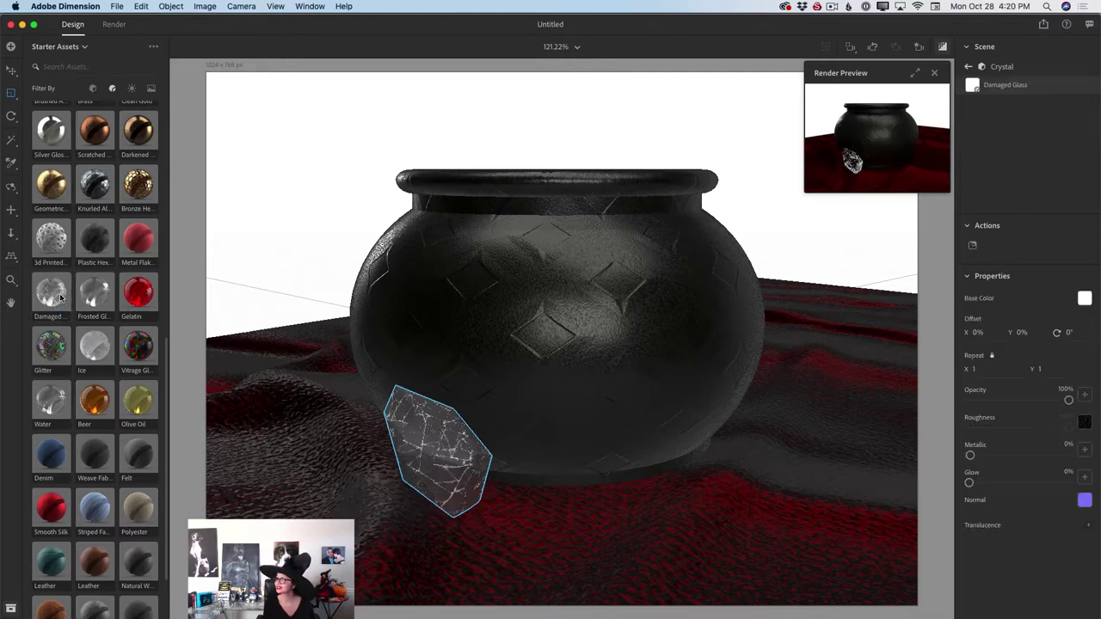
pyautogui.click(915, 74)
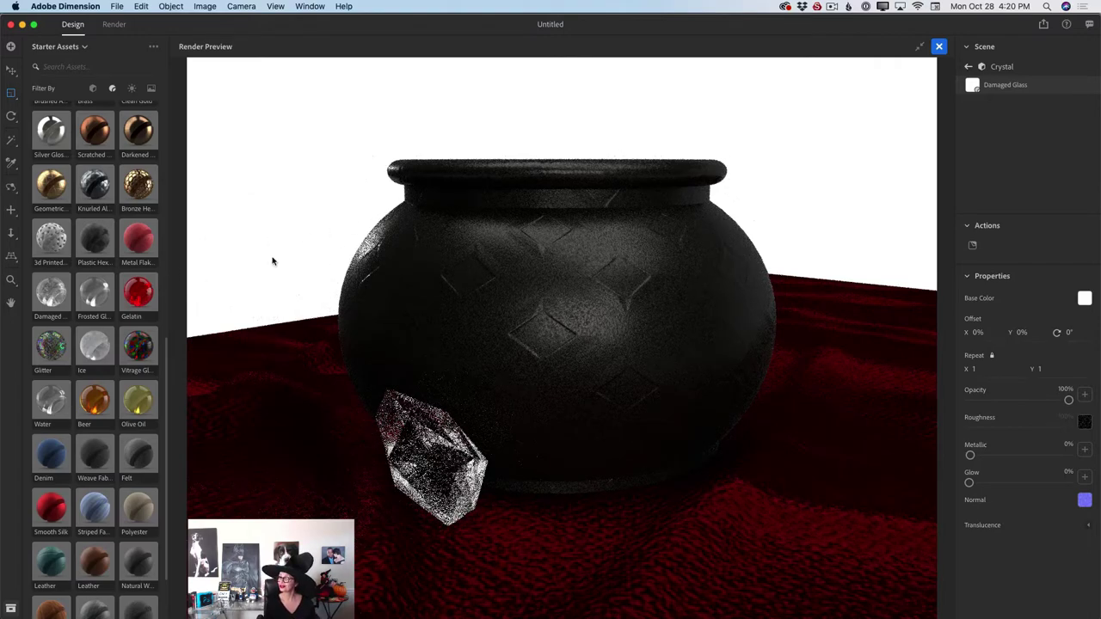
pyautogui.click(918, 50)
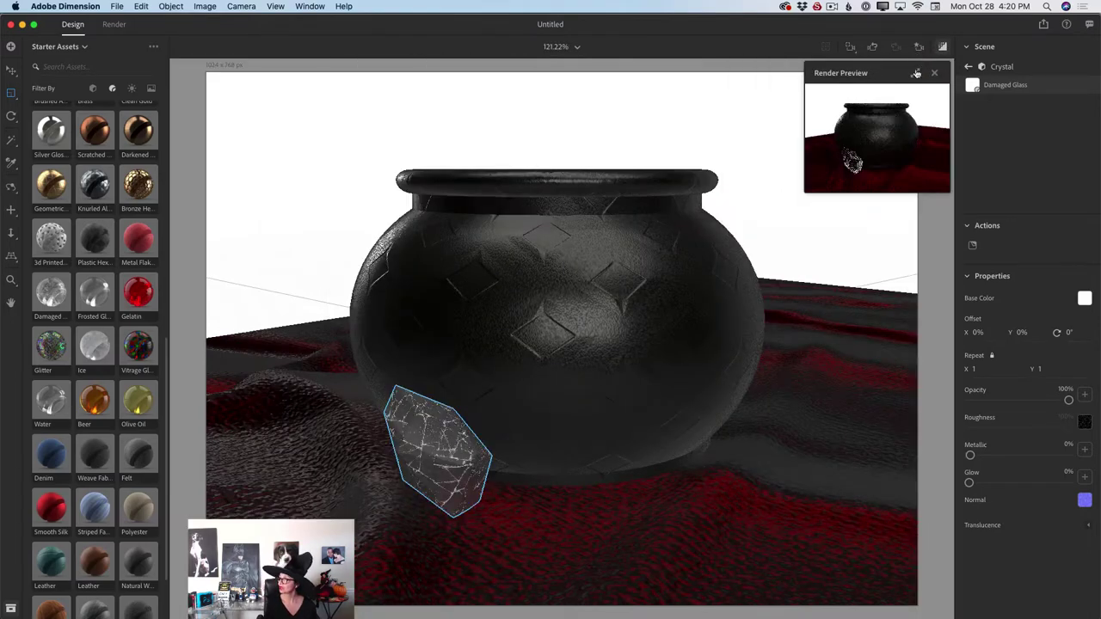
# Set the environment's background color to black, RGB 0, 0, 0, and check it in the enlarged render preview
pyautogui.click(968, 66)
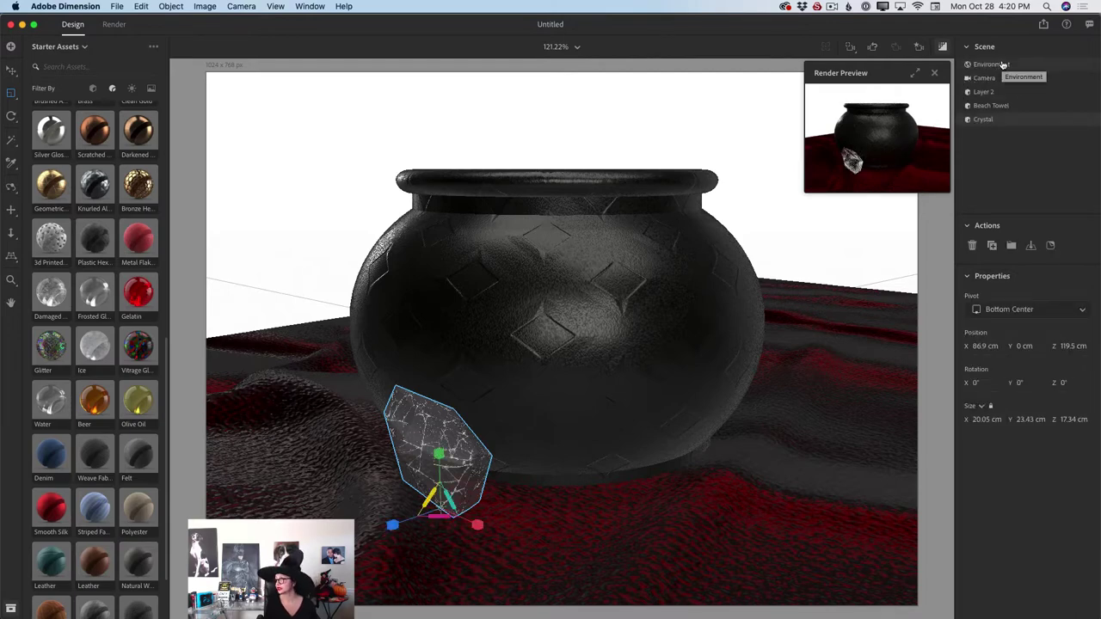
pyautogui.click(998, 65)
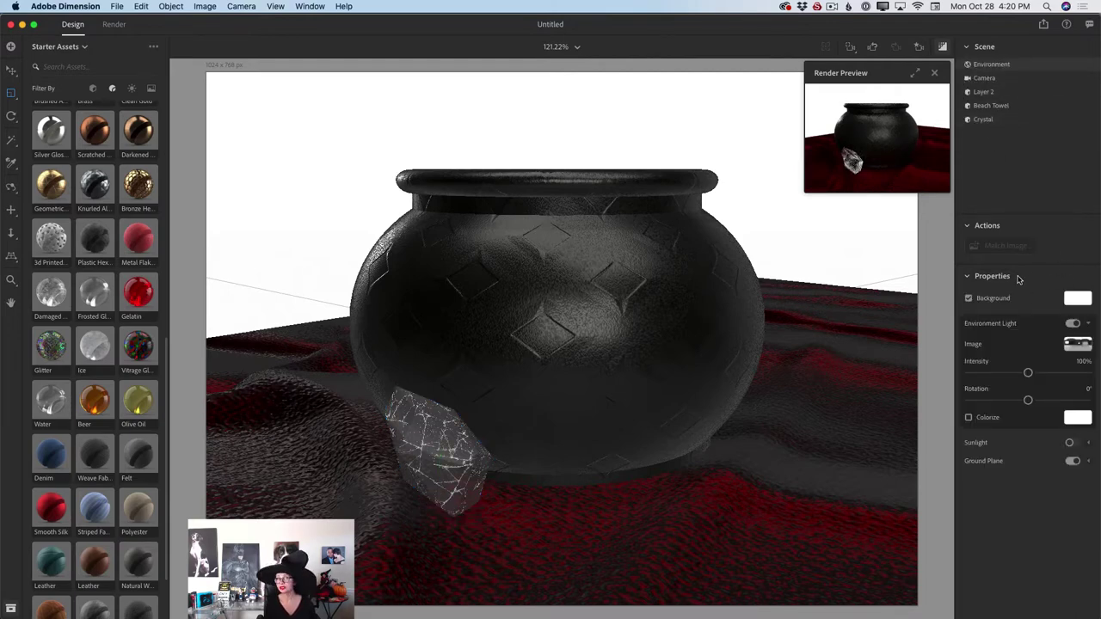
pyautogui.click(1077, 298)
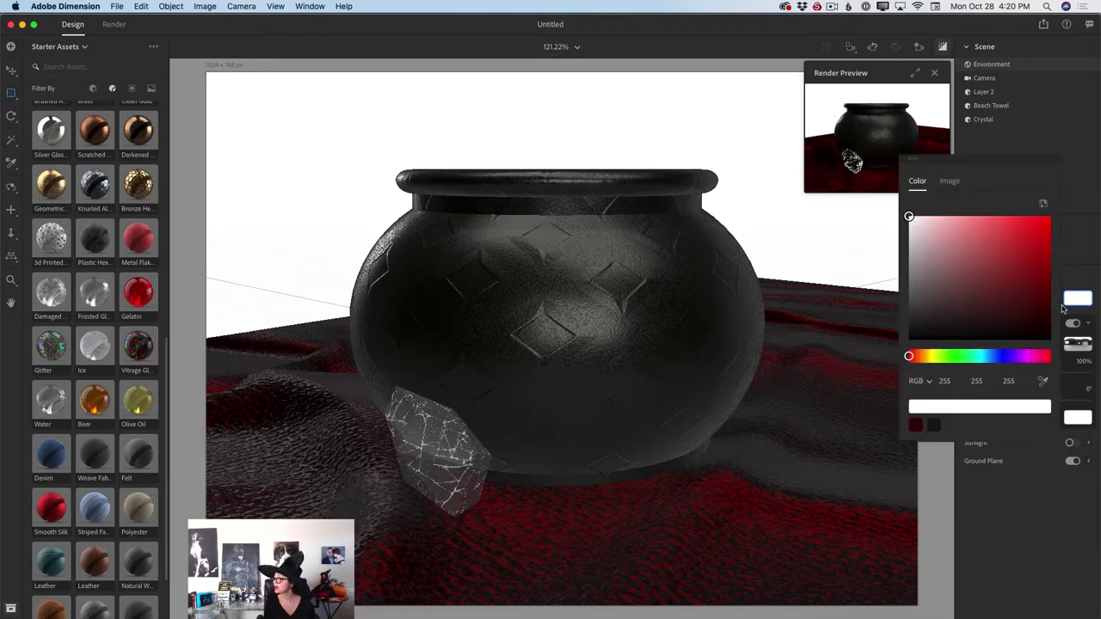
pyautogui.moveTo(931, 332); pyautogui.dragTo(914, 340)
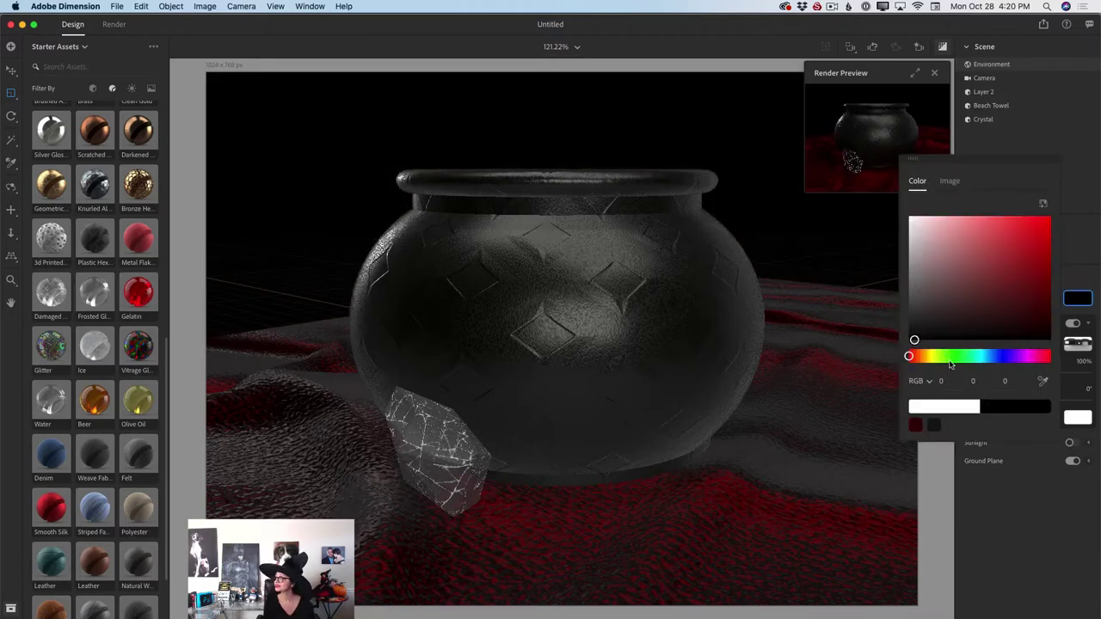
pyautogui.click(915, 73)
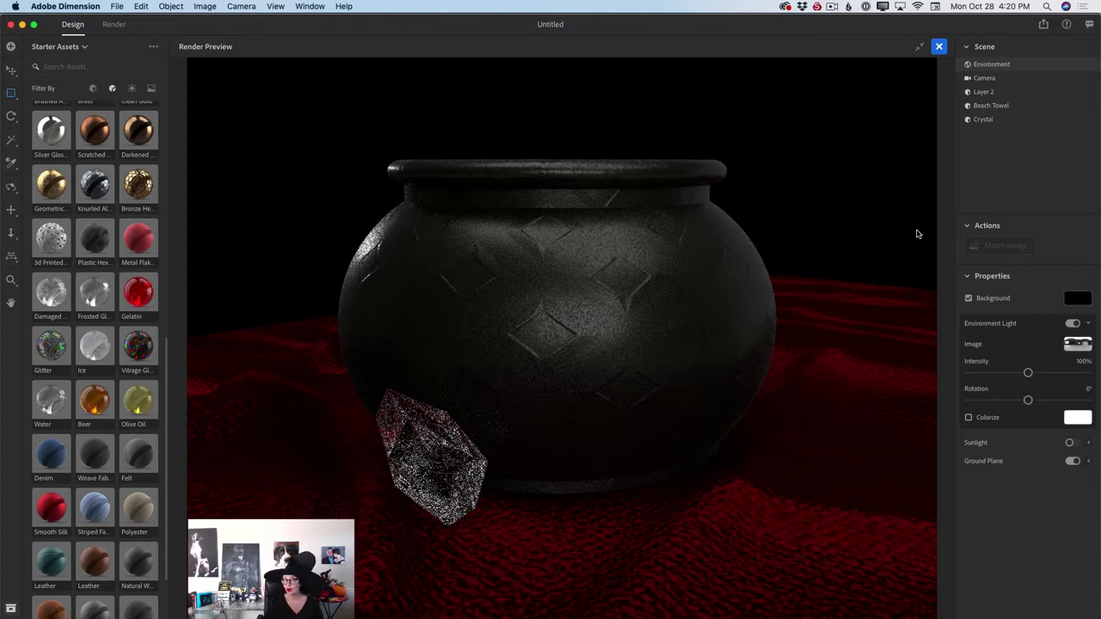
pyautogui.click(920, 47)
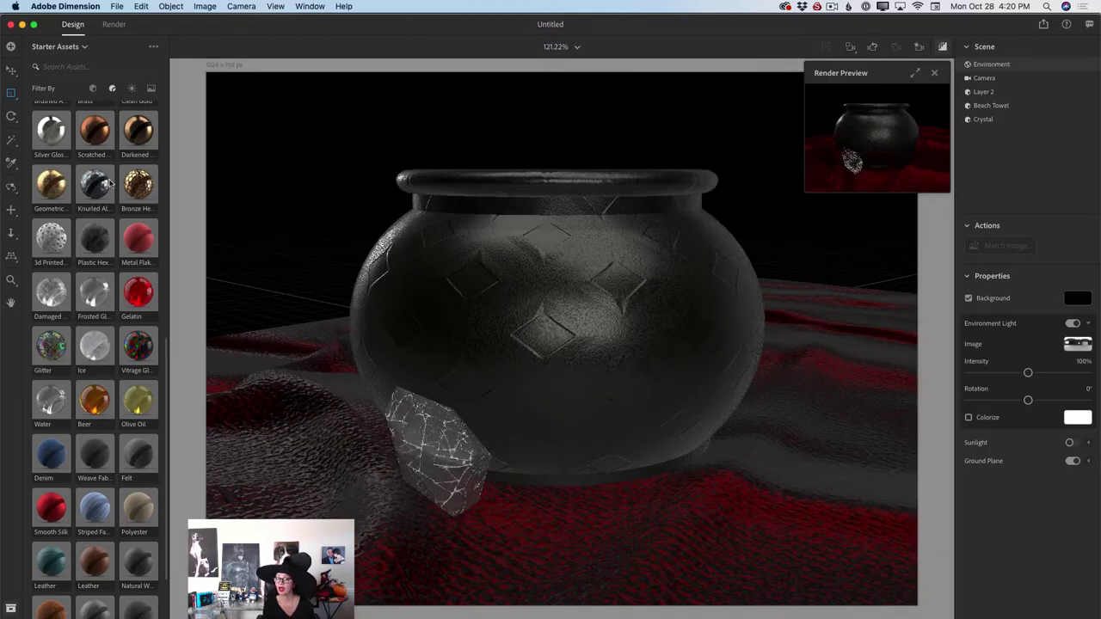
# Add the Splash C model and move it into the pot's opening, at about X 99, Y 60.5, Z 76.5 cm
pyautogui.click(94, 88)
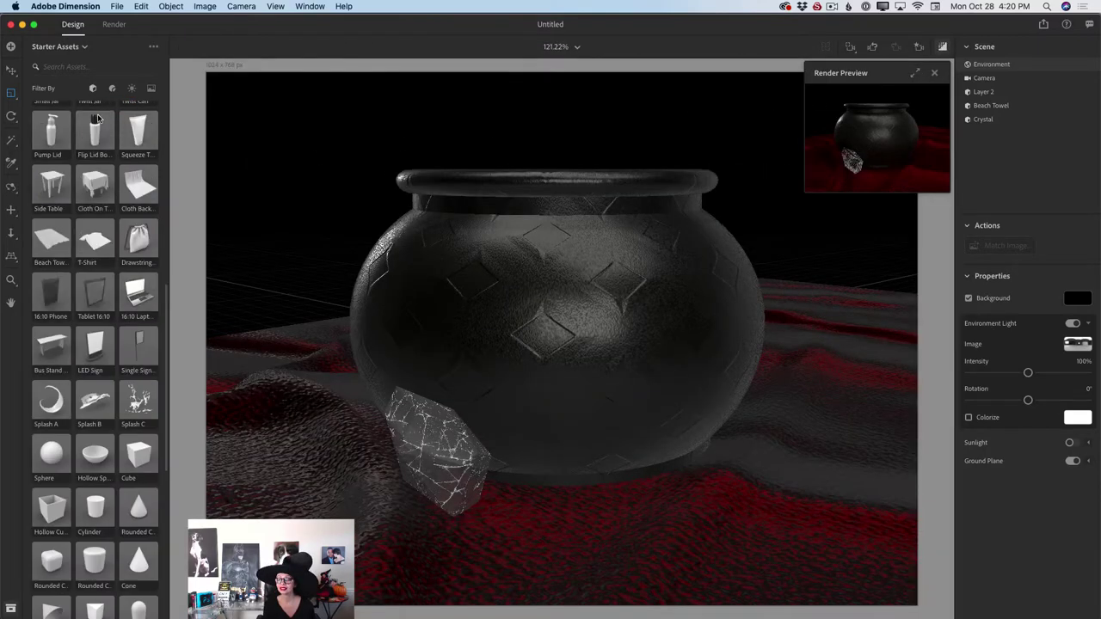
pyautogui.click(142, 413)
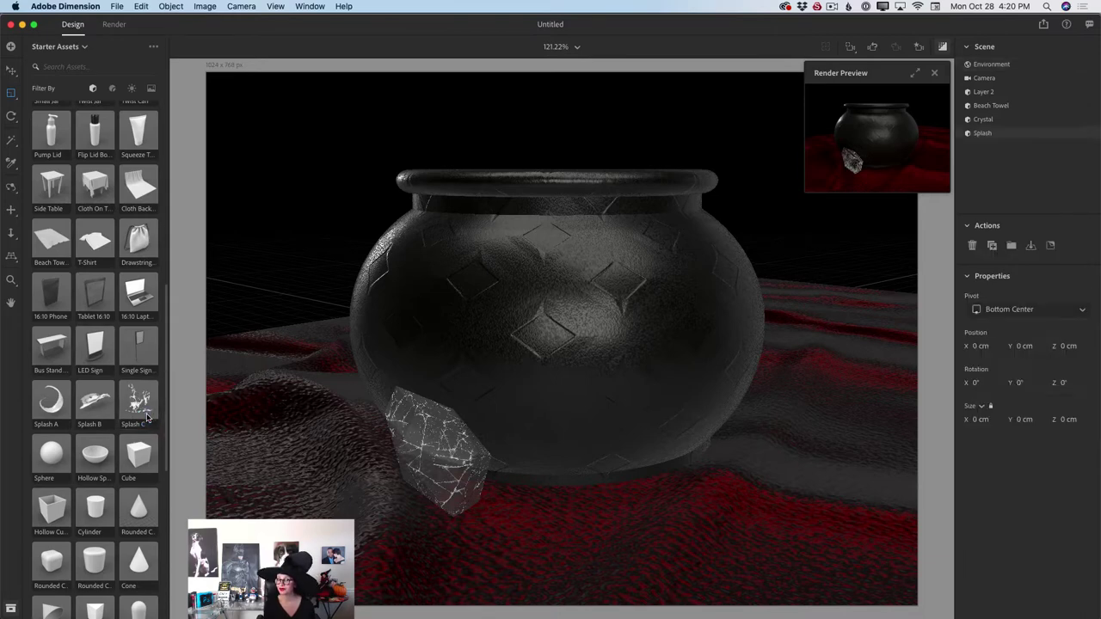
pyautogui.click(11, 71)
pyautogui.moveTo(553, 366); pyautogui.dragTo(636, 542)
pyautogui.moveTo(632, 454); pyautogui.dragTo(568, 135)
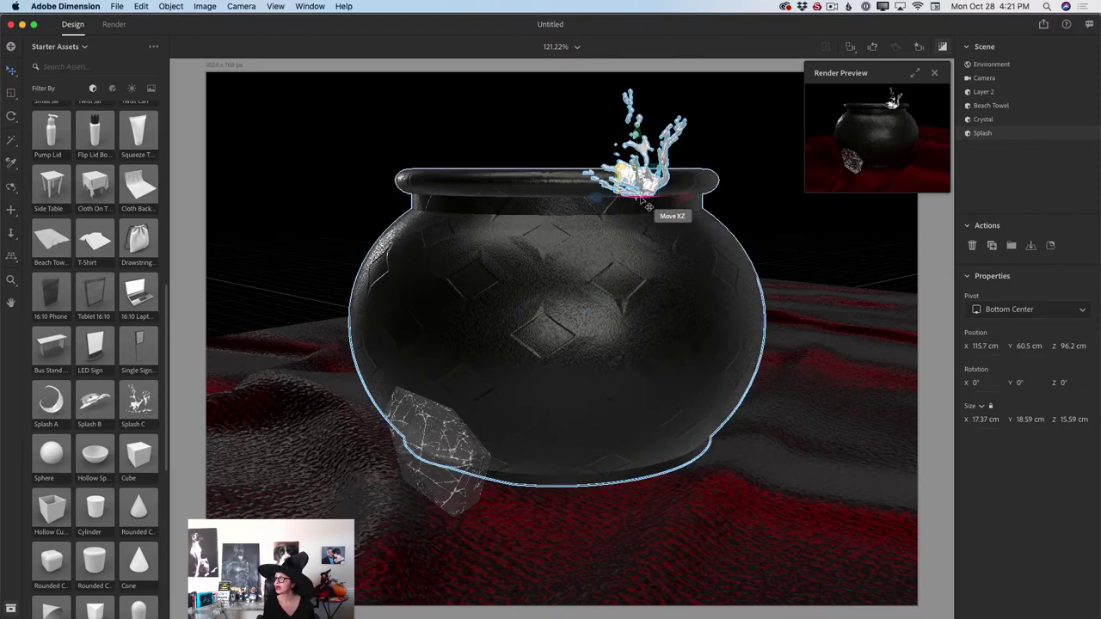
pyautogui.moveTo(649, 206); pyautogui.dragTo(638, 191)
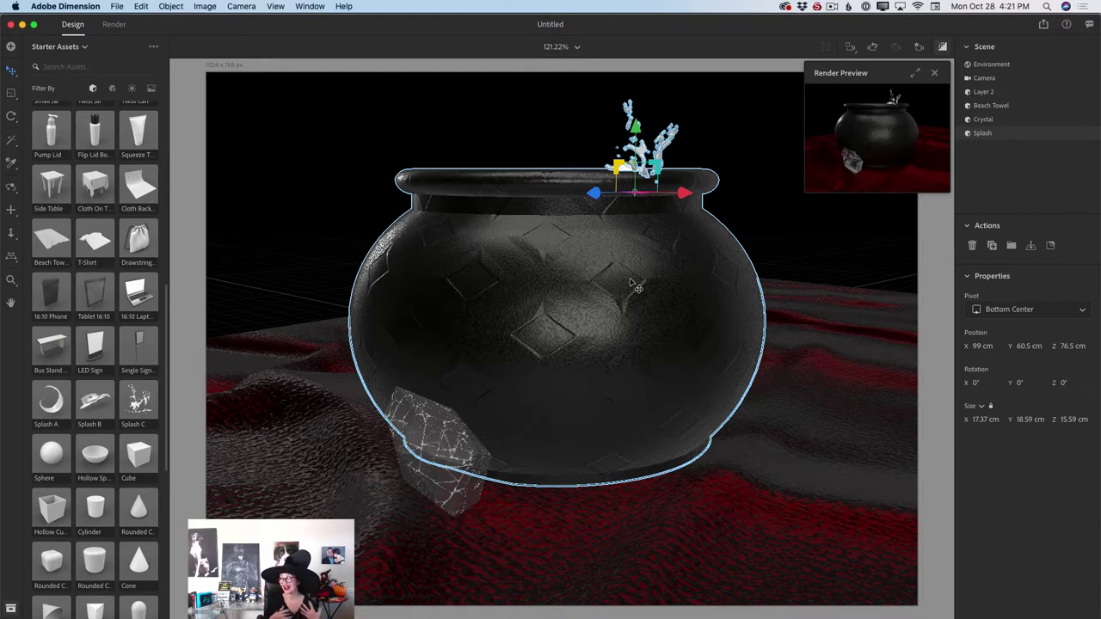
# Apply the Water material to the splash and check it in the enlarged render preview
pyautogui.click(111, 89)
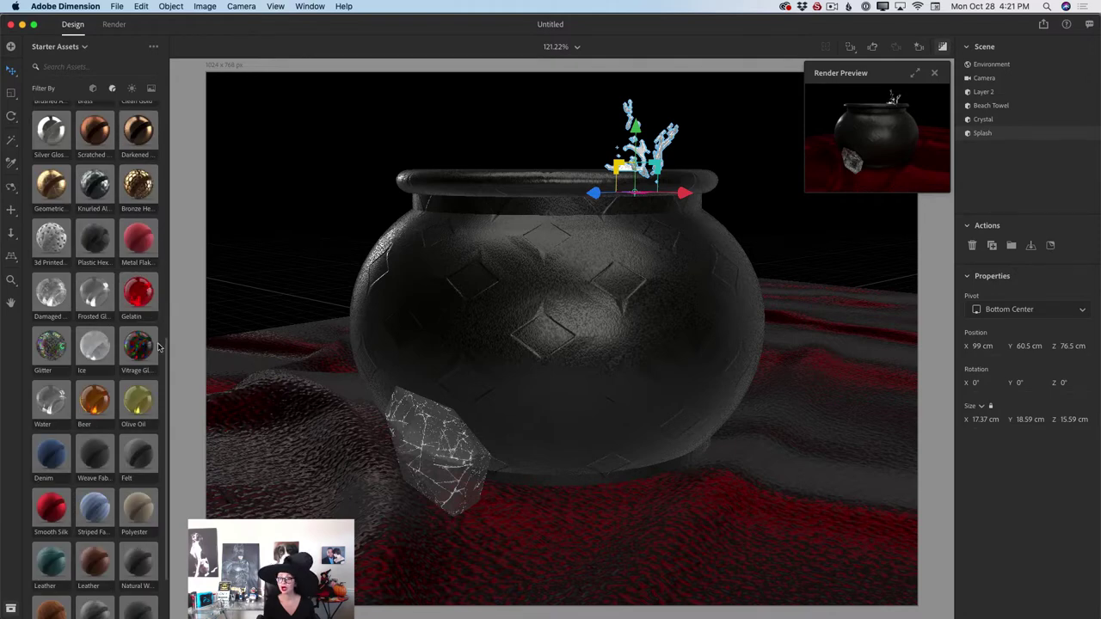
pyautogui.click(59, 413)
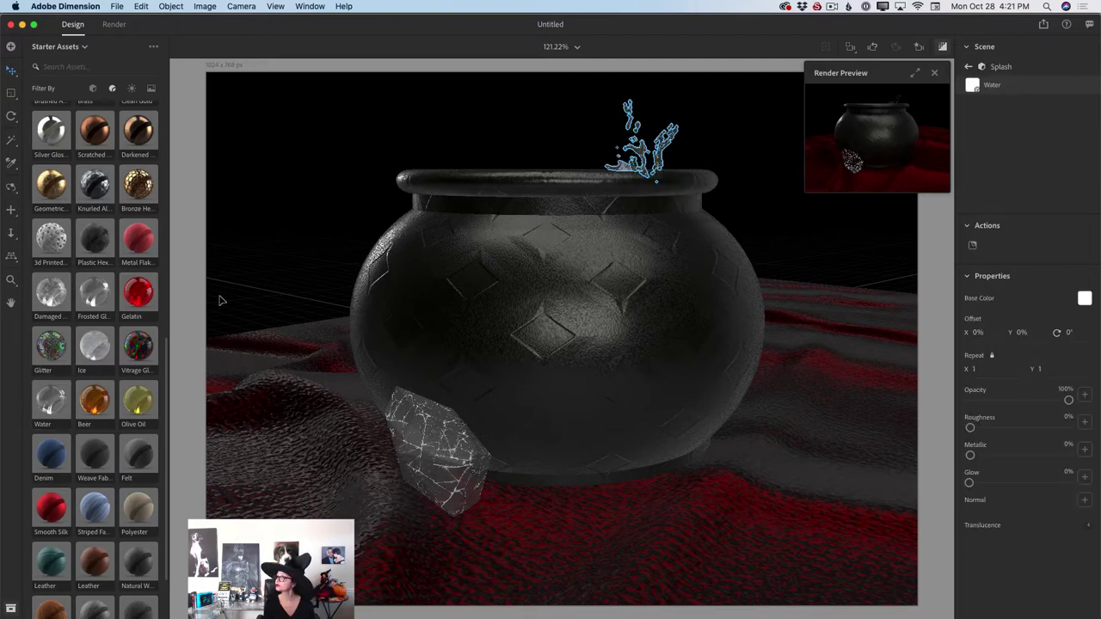
pyautogui.click(914, 76)
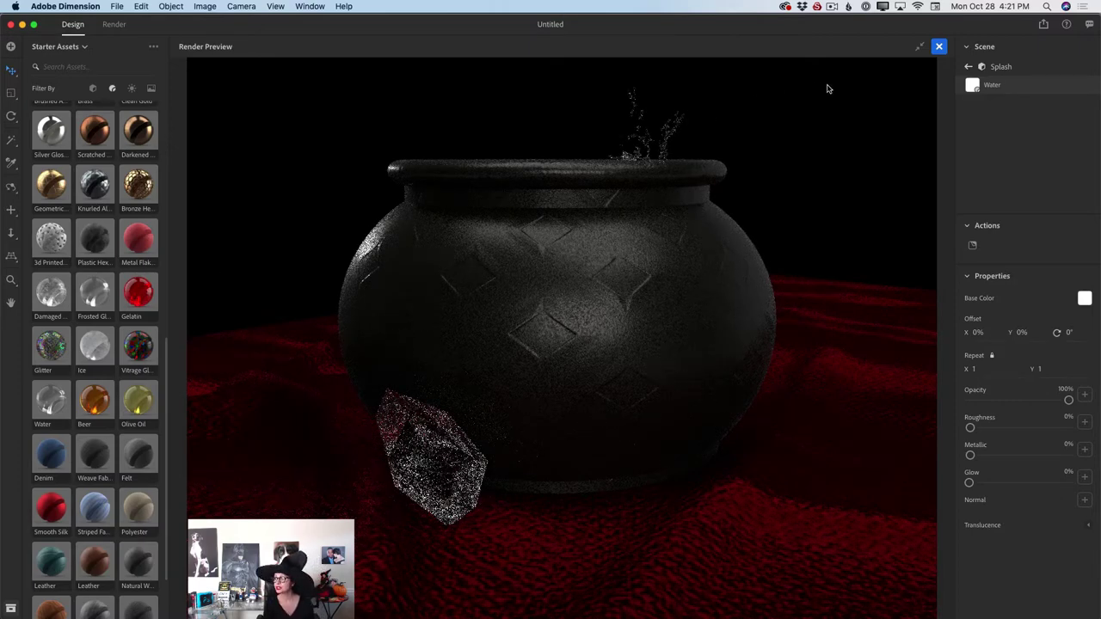
pyautogui.click(919, 48)
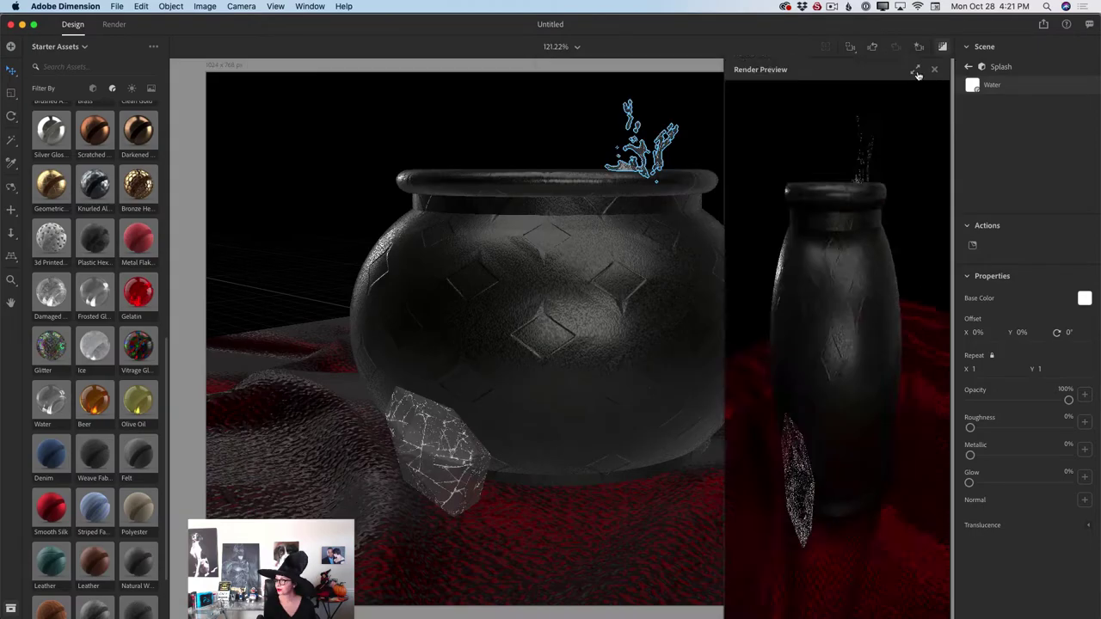
# Light the scene with the magenta-and-cyan Studio Color Stage preset, at 152% intensity and about -40.2° rotation
pyautogui.click(132, 88)
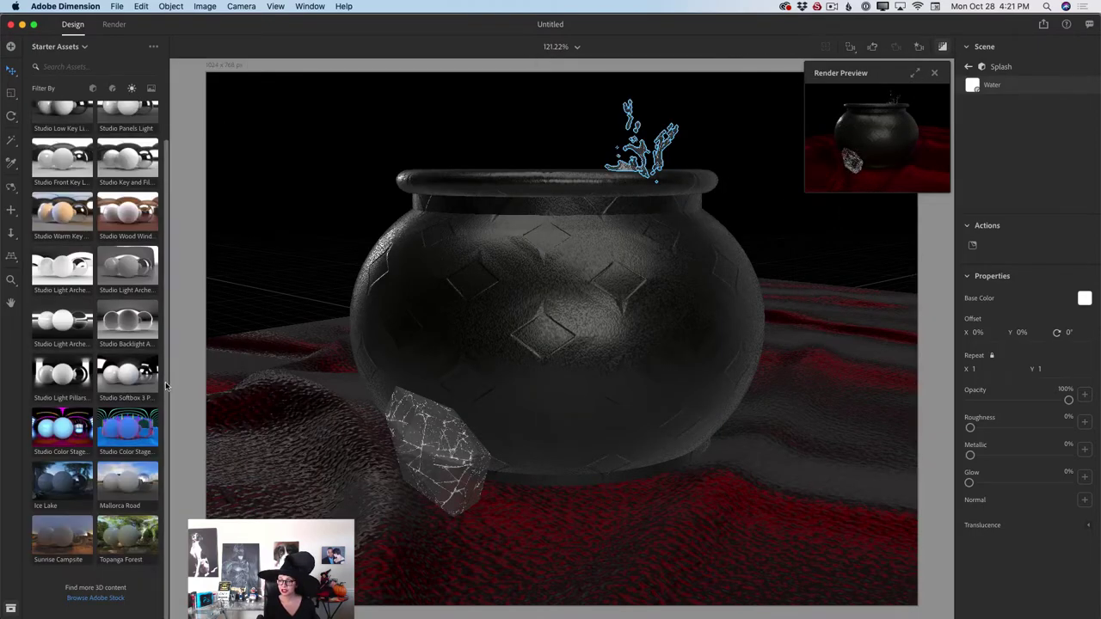
pyautogui.scroll(2, 165, 398)
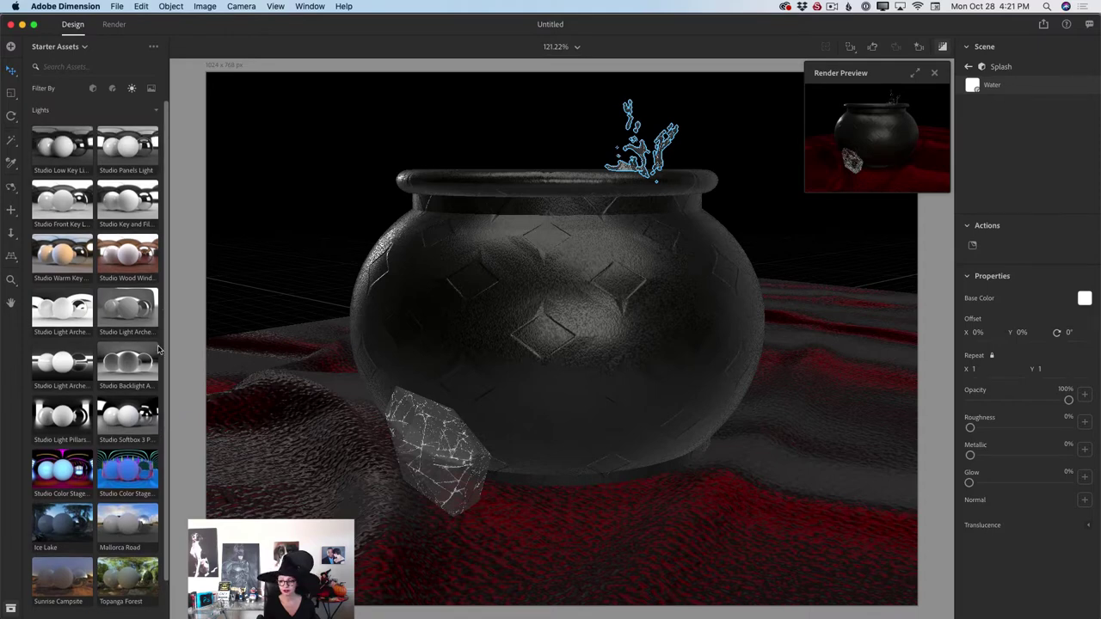
pyautogui.scroll(-2, 158, 349)
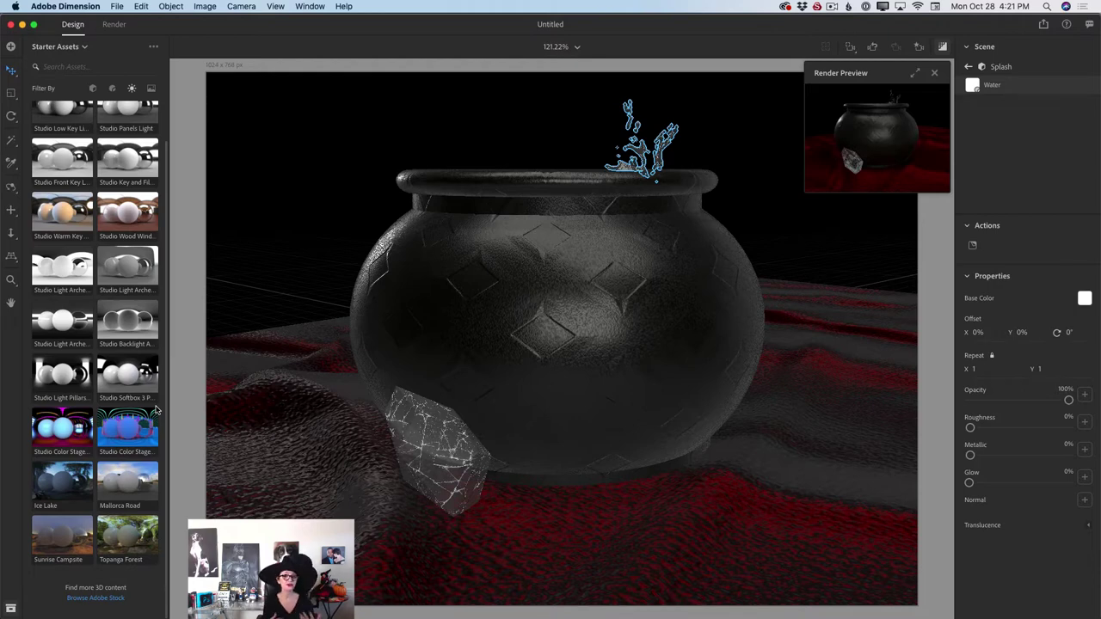
pyautogui.click(69, 434)
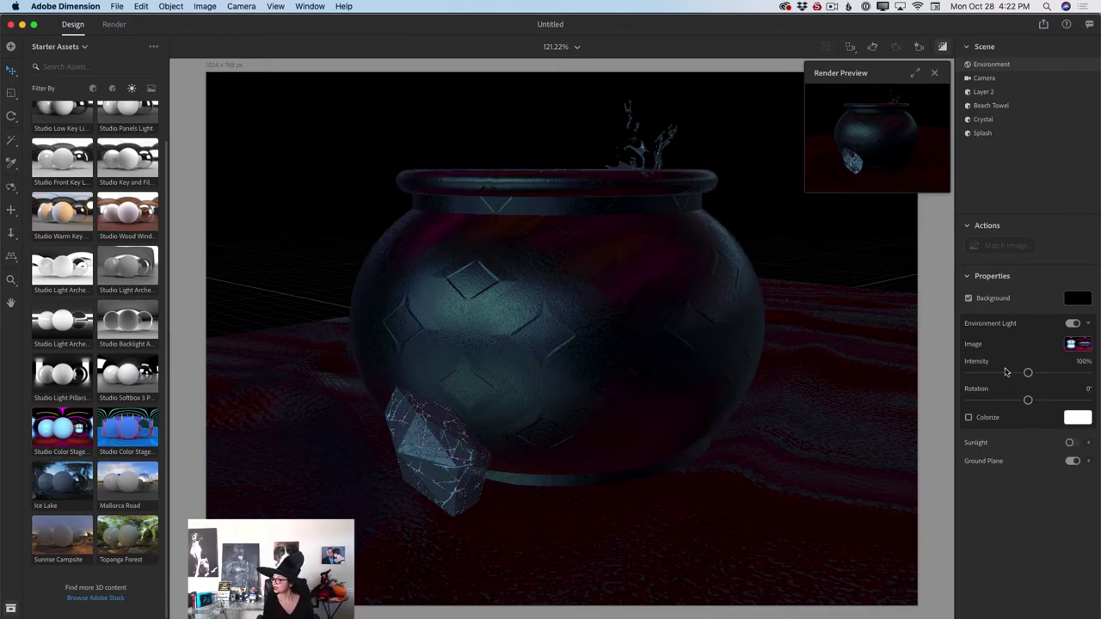
pyautogui.moveTo(1027, 374); pyautogui.dragTo(1016, 401)
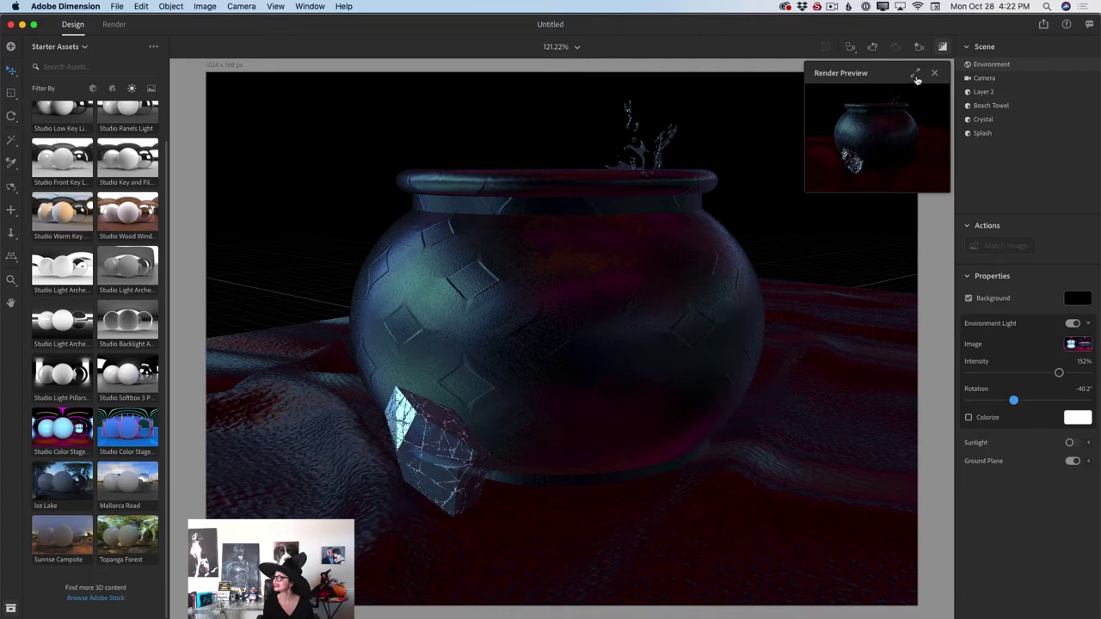
# Check the enlarged render preview, and turn on sunlight at 72% intensity, 67% cloudiness, 56.36° height and -12.23° rotation
pyautogui.click(915, 73)
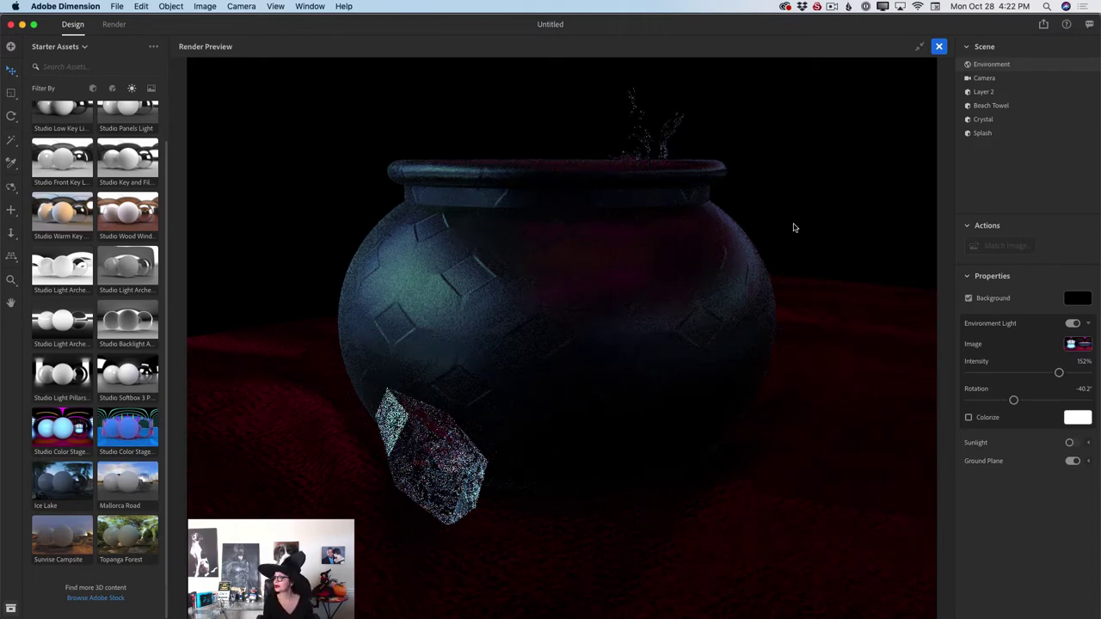
pyautogui.click(919, 46)
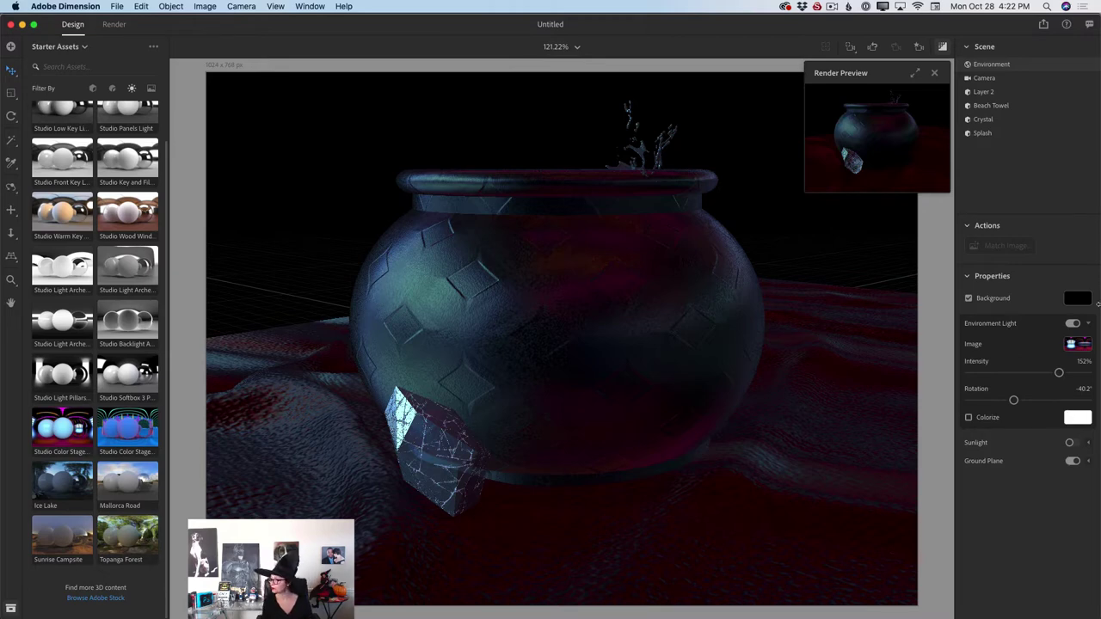
pyautogui.click(1072, 443)
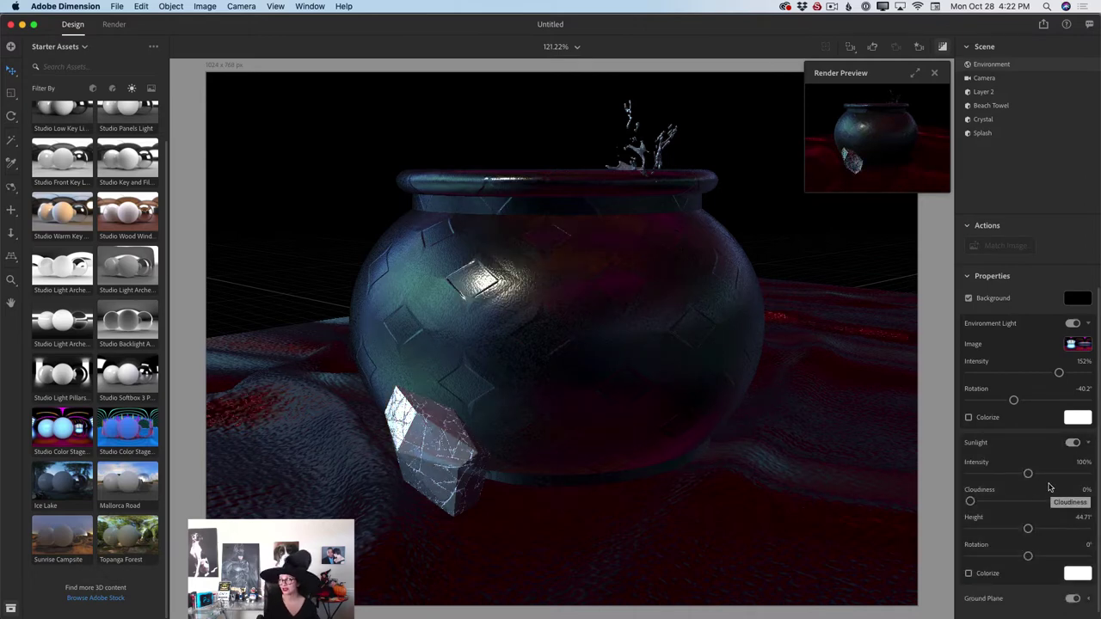
pyautogui.moveTo(1028, 473); pyautogui.dragTo(1048, 501)
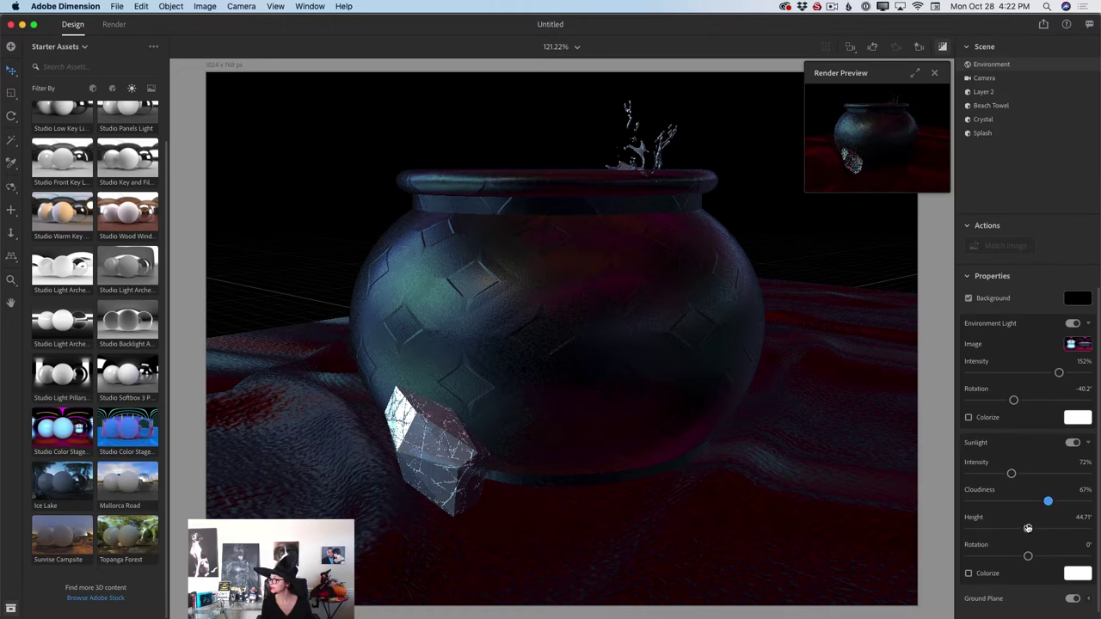
pyautogui.moveTo(1027, 528); pyautogui.dragTo(1041, 527)
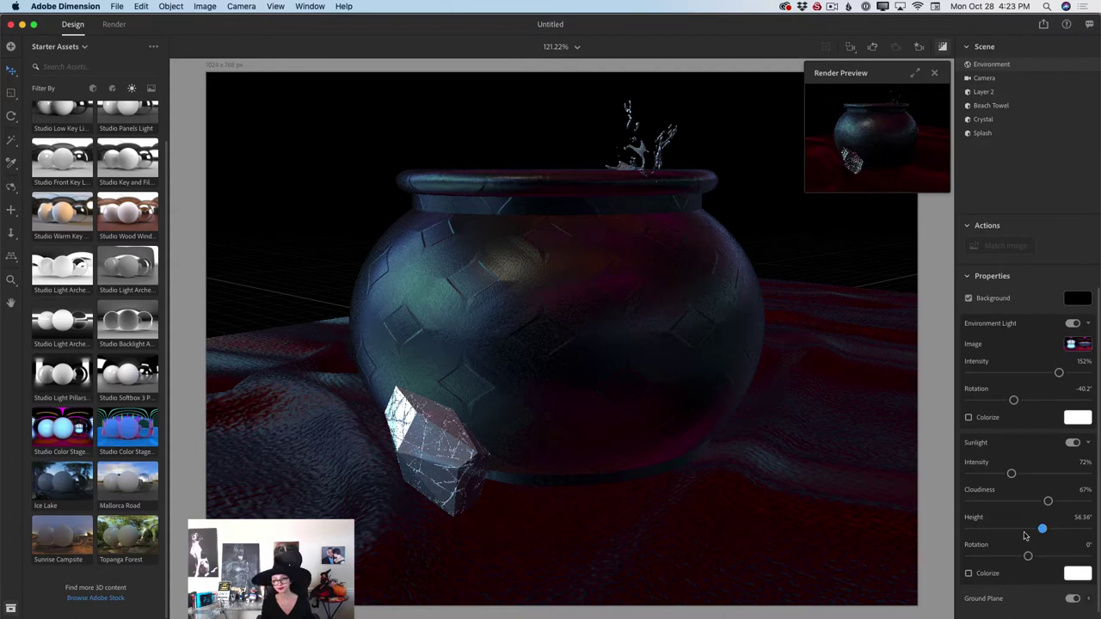
pyautogui.moveTo(1027, 556)
pyautogui.mouseDown()
pyautogui.moveTo(1013, 556)
pyautogui.moveTo(1032, 556)
pyautogui.moveTo(1023, 556)
pyautogui.mouseUp()
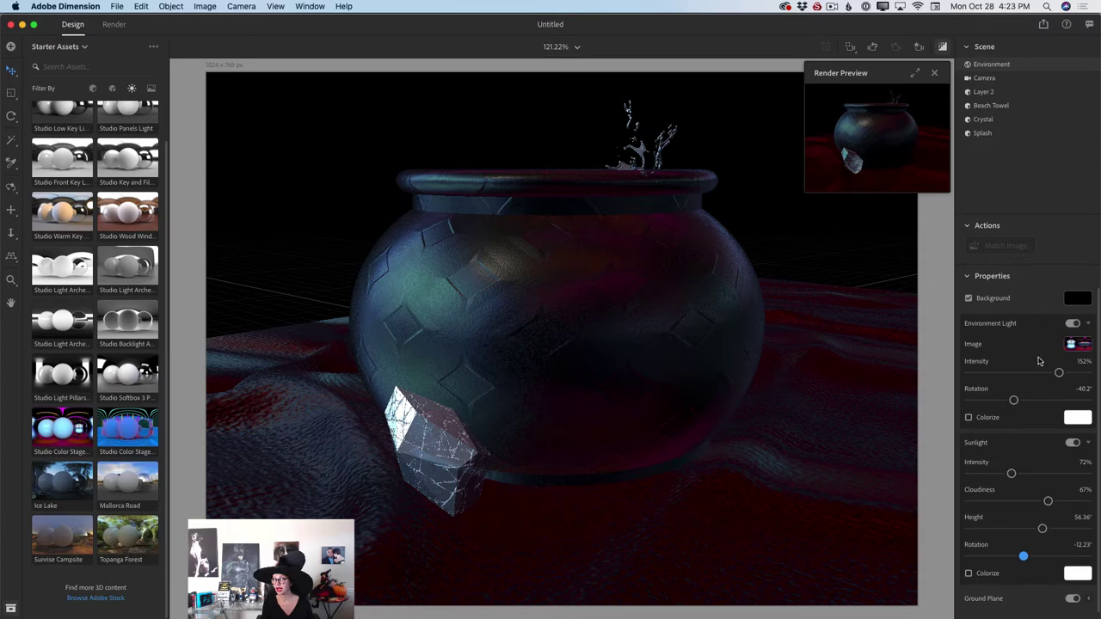
# Set the environment light's intensity to 196% and check the lighting in the enlarged render preview
pyautogui.moveTo(1057, 372); pyautogui.dragTo(1085, 383)
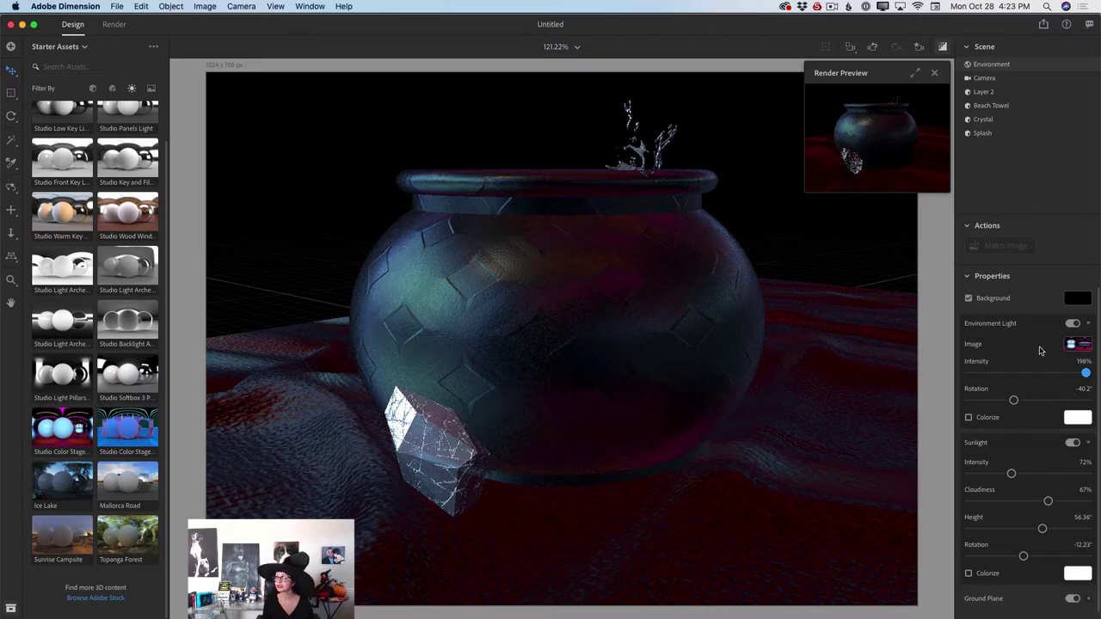
pyautogui.click(913, 75)
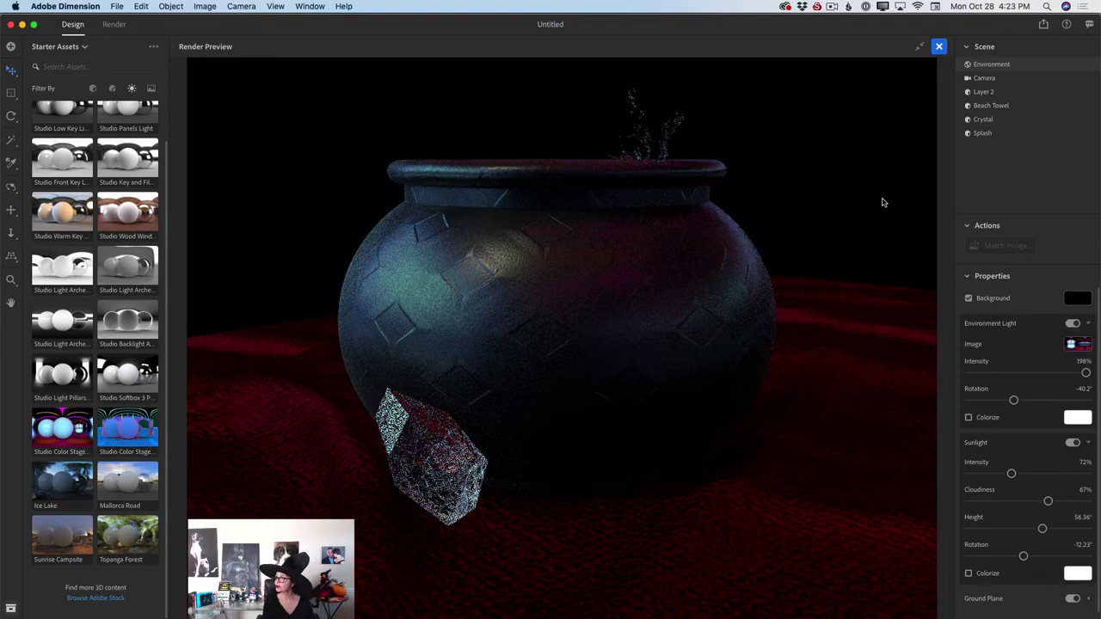
pyautogui.click(918, 48)
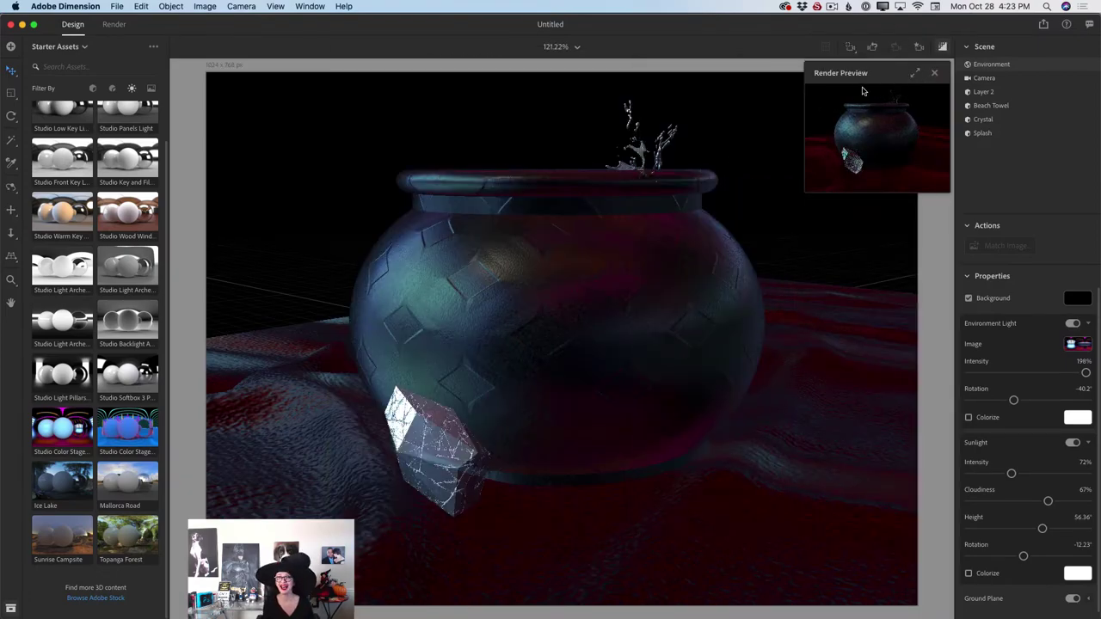
# Open the render settings and set the export filename to HalloweenPot
pyautogui.click(115, 24)
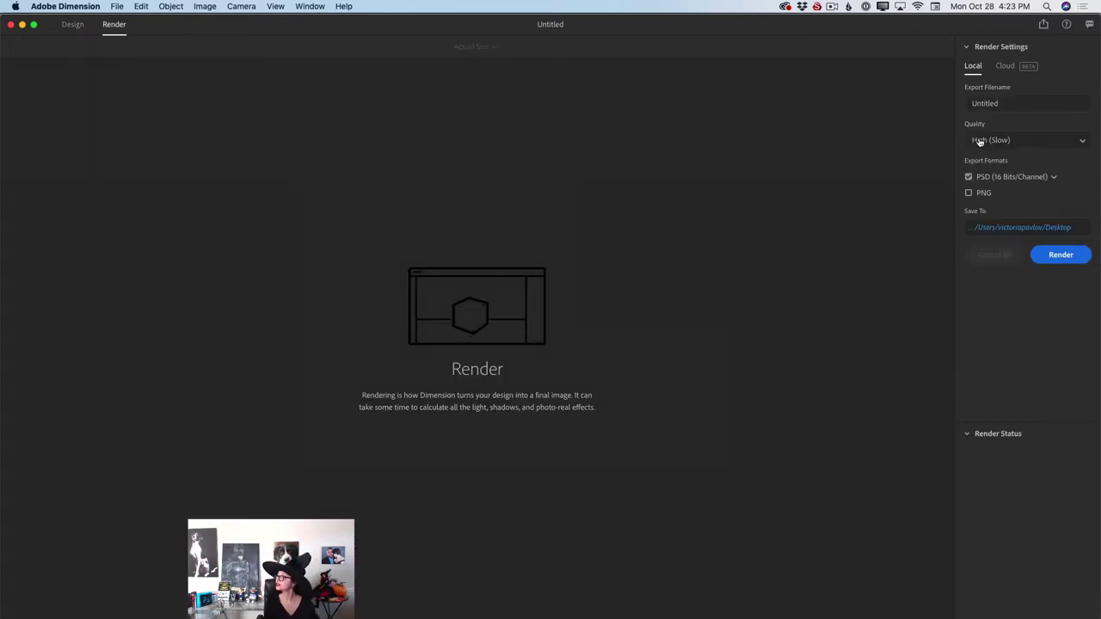
pyautogui.click(1002, 103)
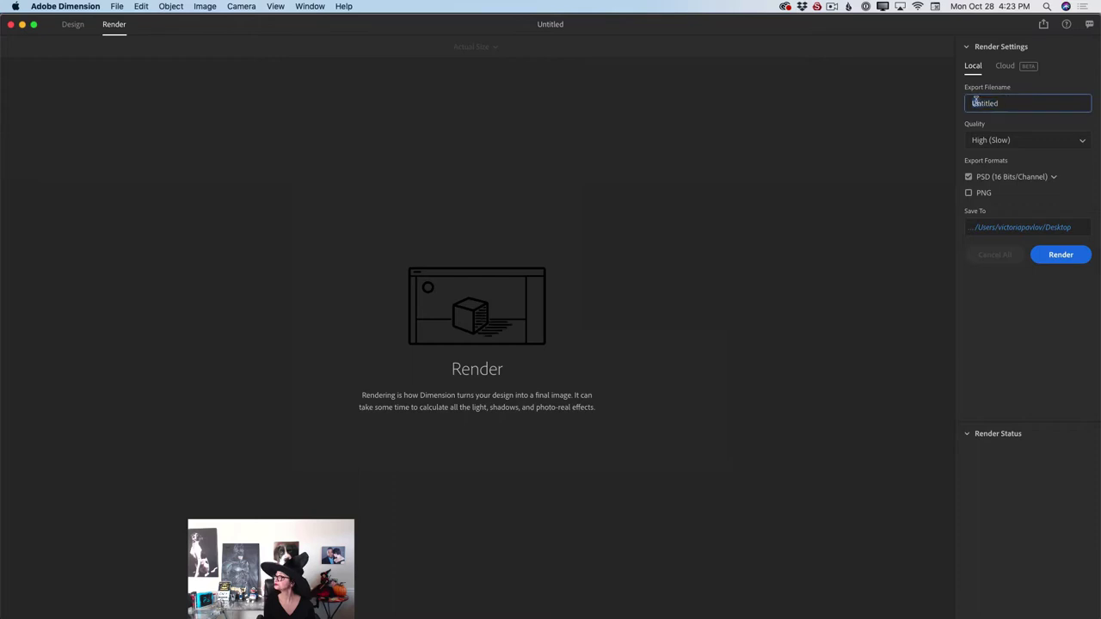
pyautogui.moveTo(1007, 103); pyautogui.dragTo(972, 105)
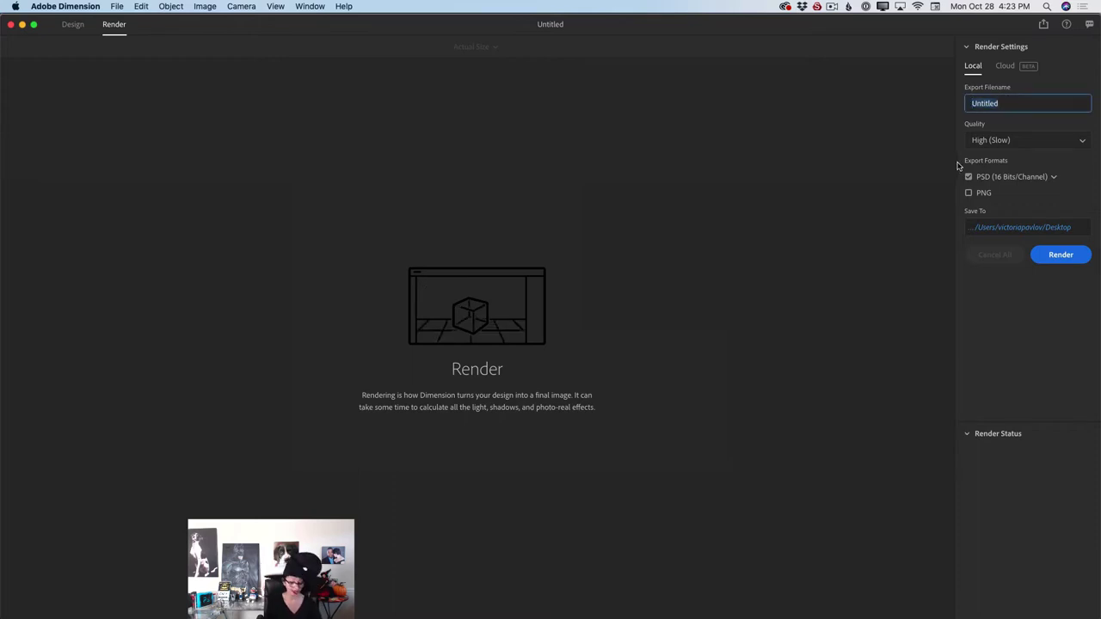
pyautogui.write('Hallow')
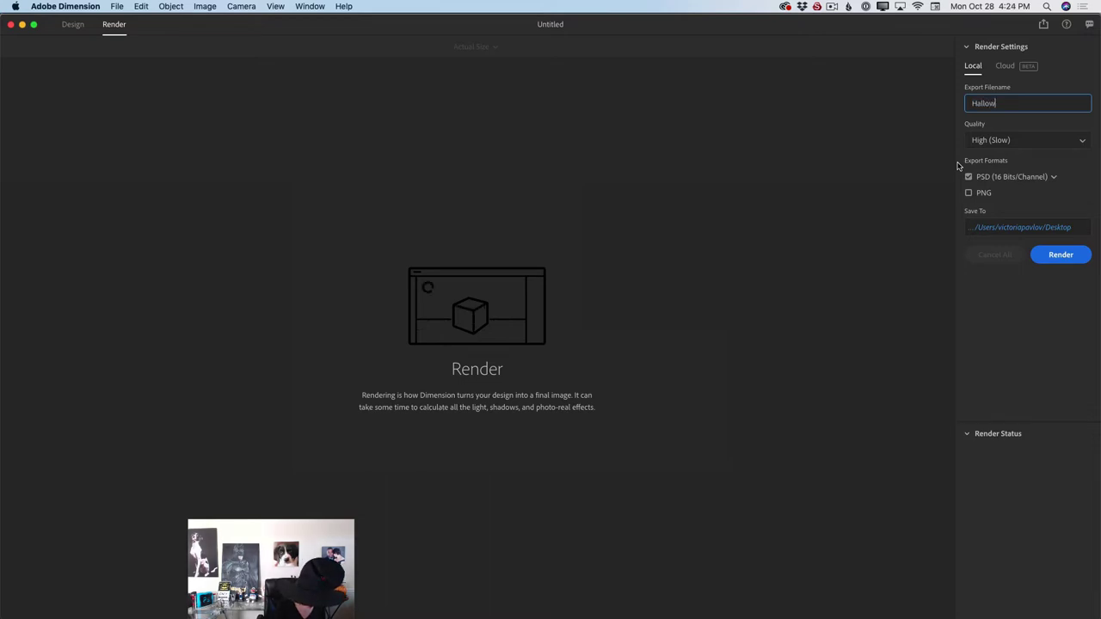
pyautogui.write('eenPot')
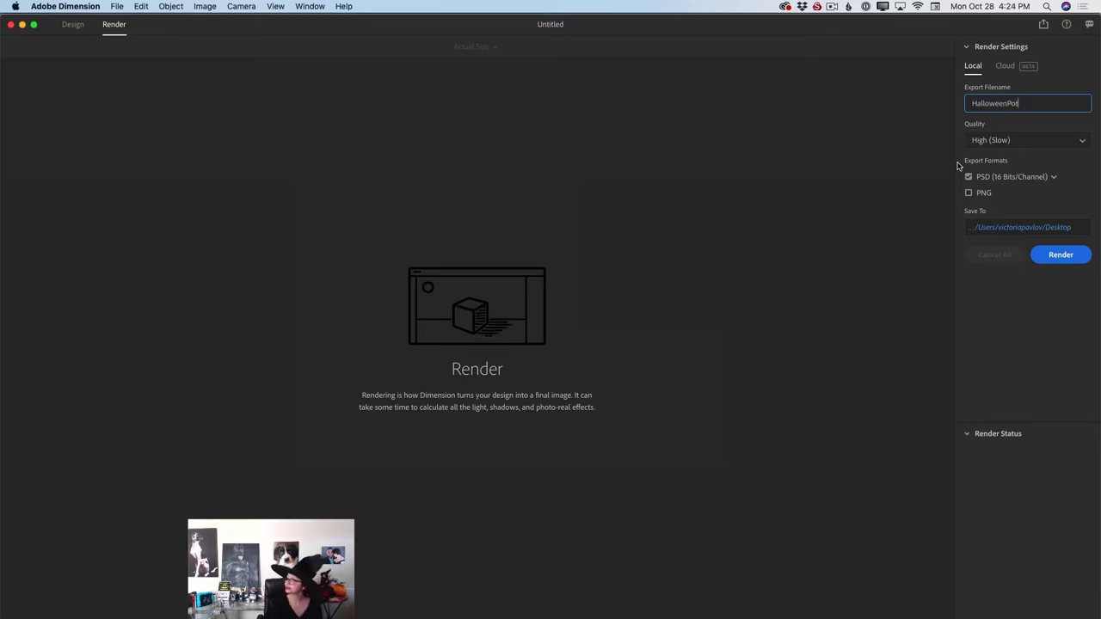
# Choose High (Slow) quality and start the local render to a 16 Bits/Channel PSD on the Desktop
pyautogui.click(1021, 142)
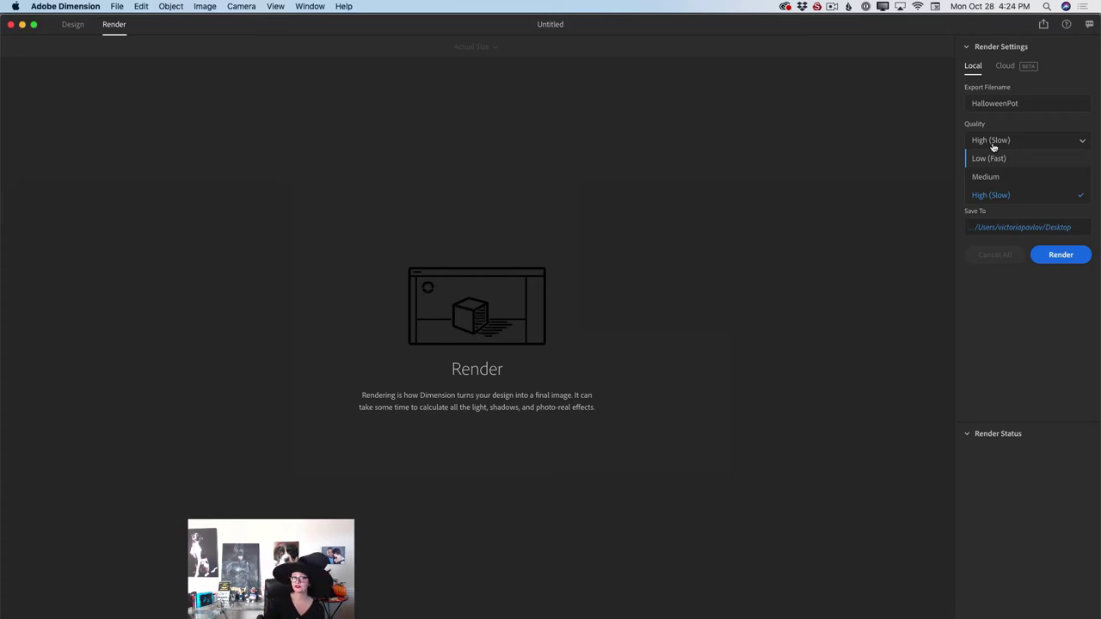
pyautogui.click(988, 198)
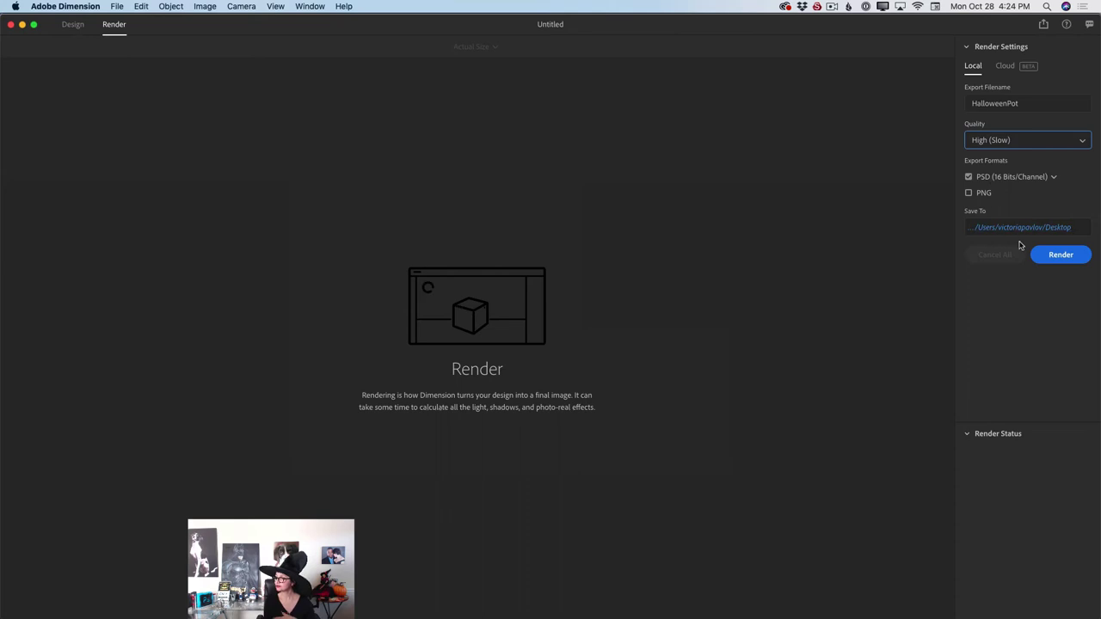
pyautogui.click(1066, 255)
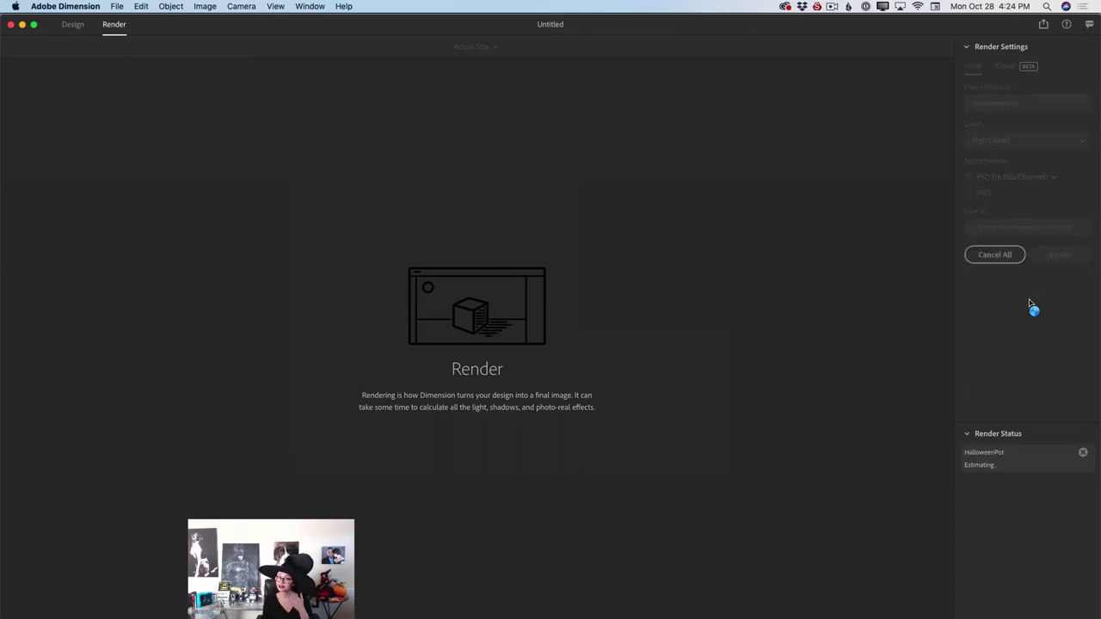